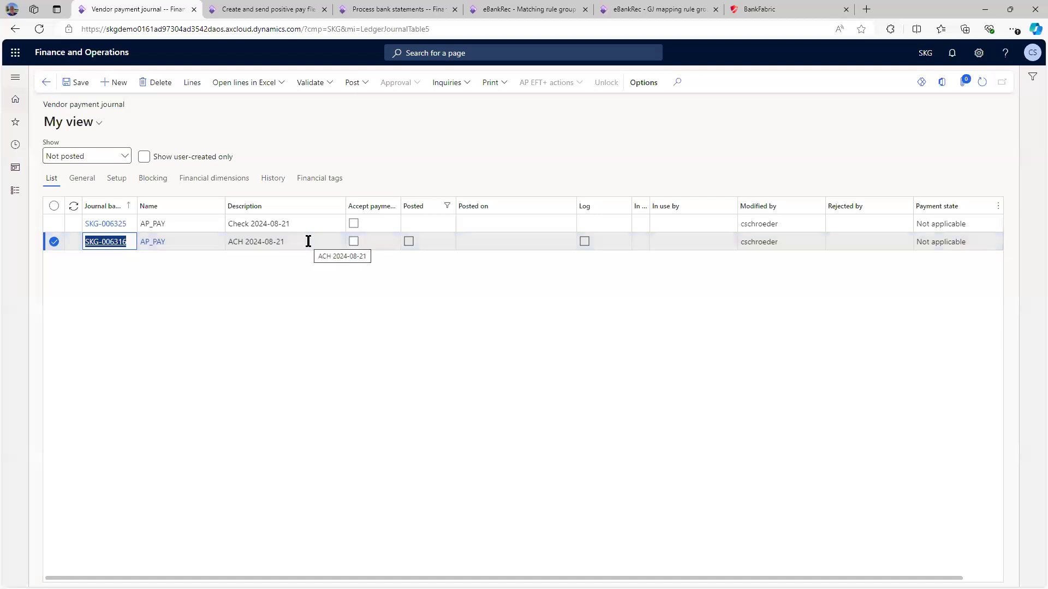
Open the lines of the ACH 2024-08-21 payment journal and start creating a vendor payment proposal.
click(309, 241)
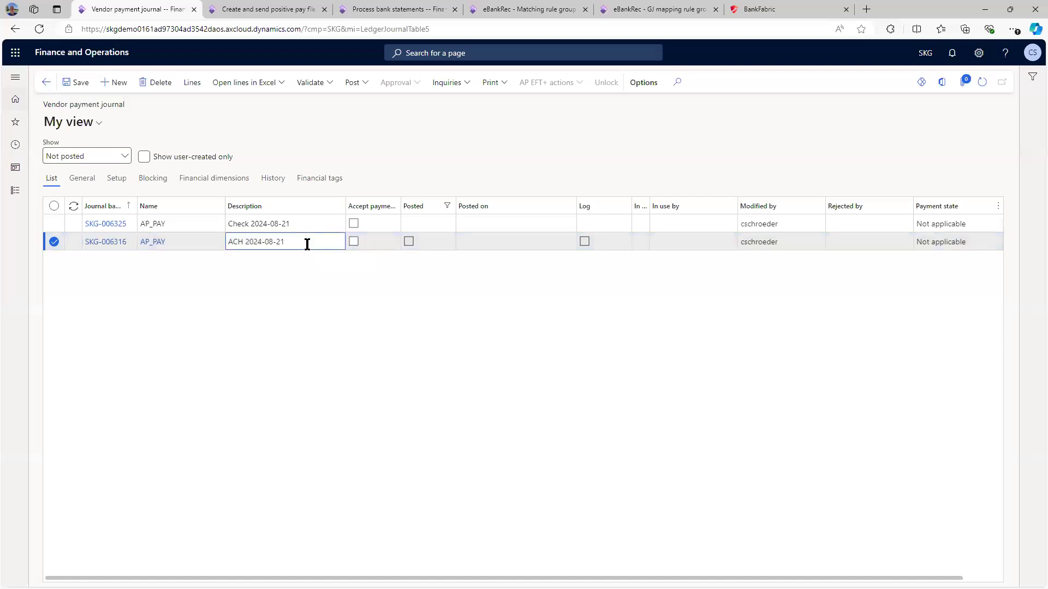
click(188, 86)
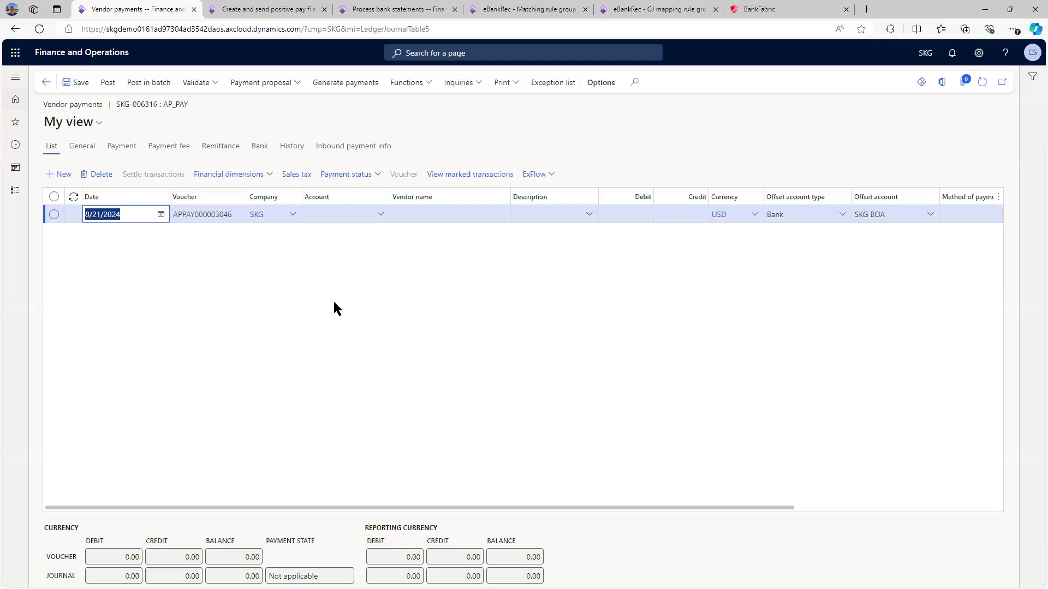
click(285, 87)
click(283, 102)
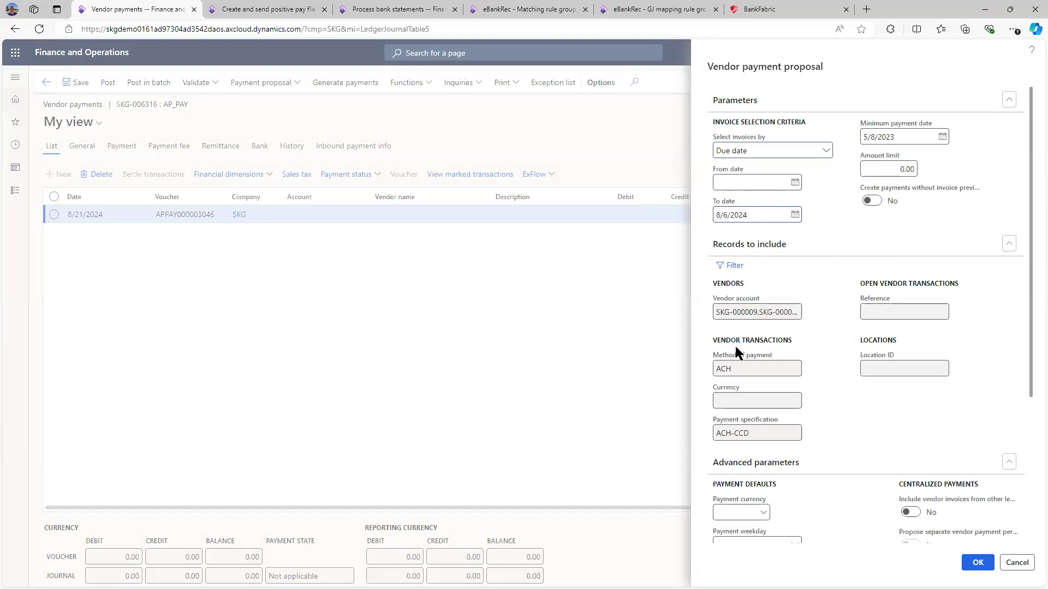
Set the proposal's to date to 8/21/2024 and summarized payment date to 8/22/2024, and create the proposed payments.
key(BackSpace)
text(21)
scroll(931, 503, down, 4)
click(795, 434)
click(795, 433)
click(812, 367)
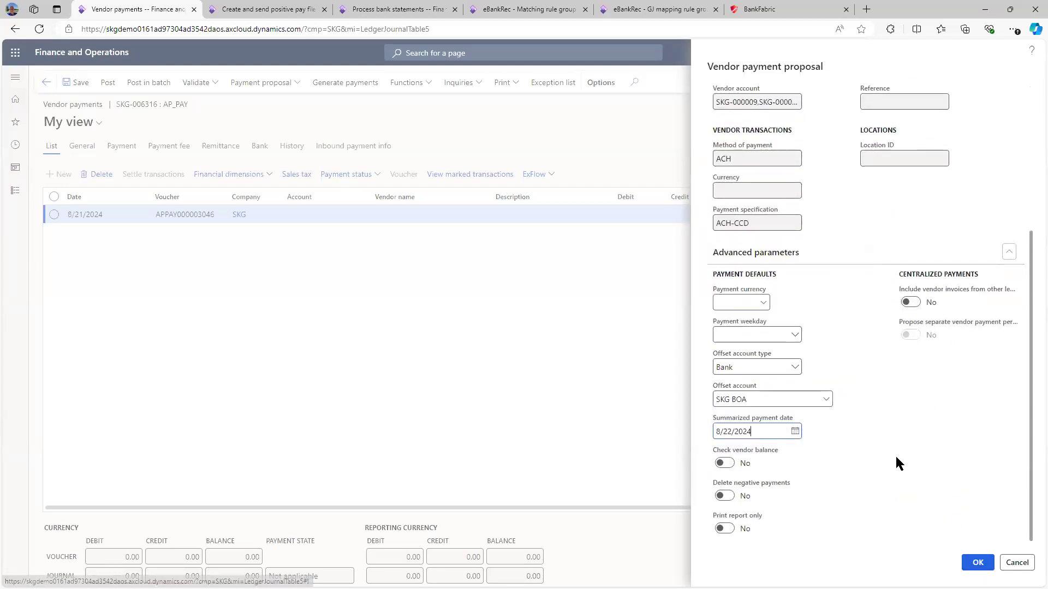
click(969, 563)
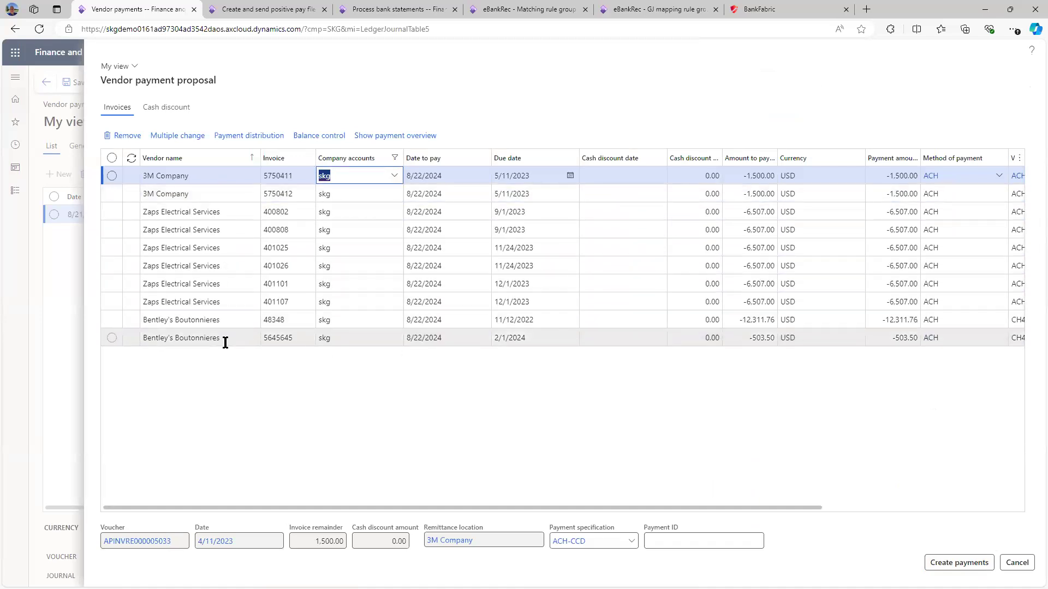
click(960, 567)
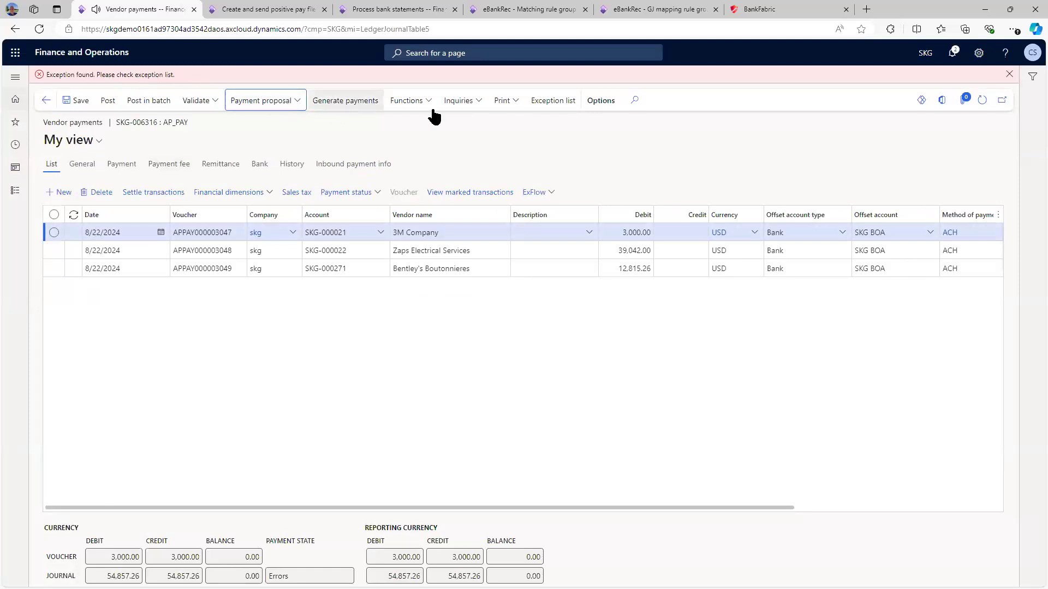
Examine the journal's exception list for the failing vendor payment and where the bank rule error must be corrected.
click(542, 105)
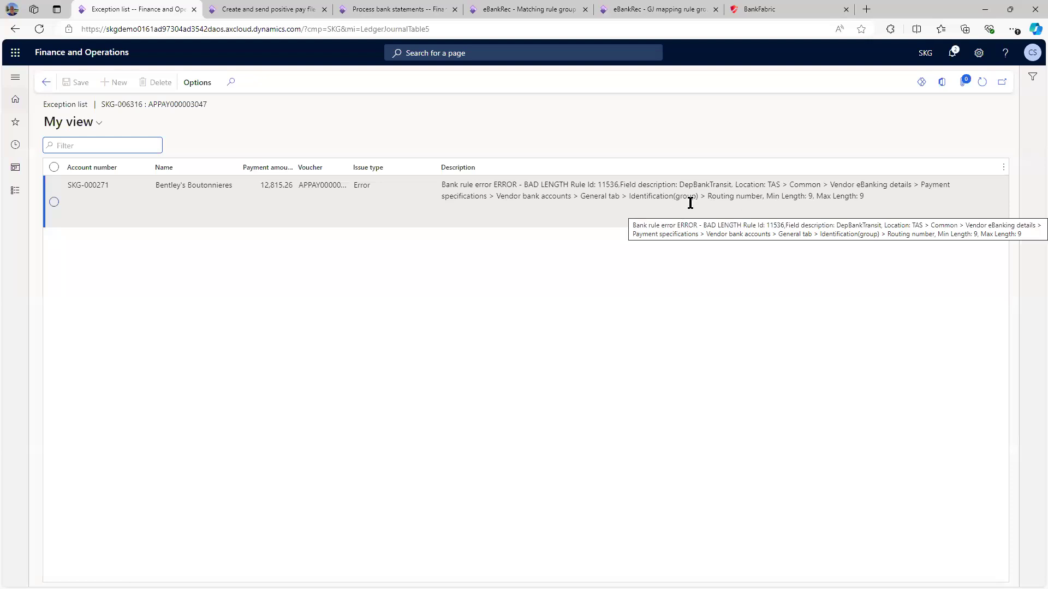
drag(767, 184, 766, 197)
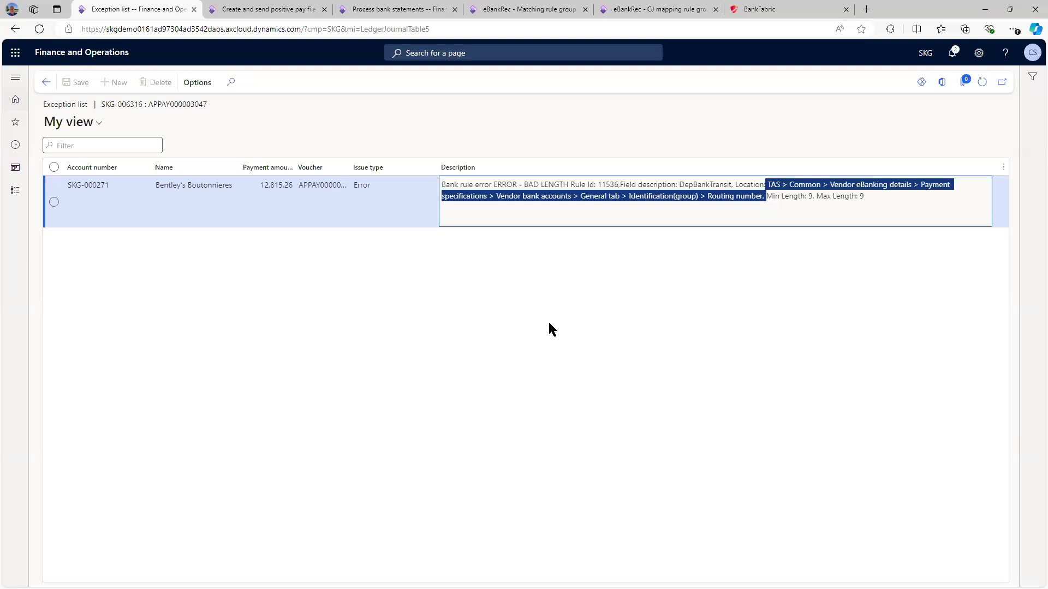
click(47, 82)
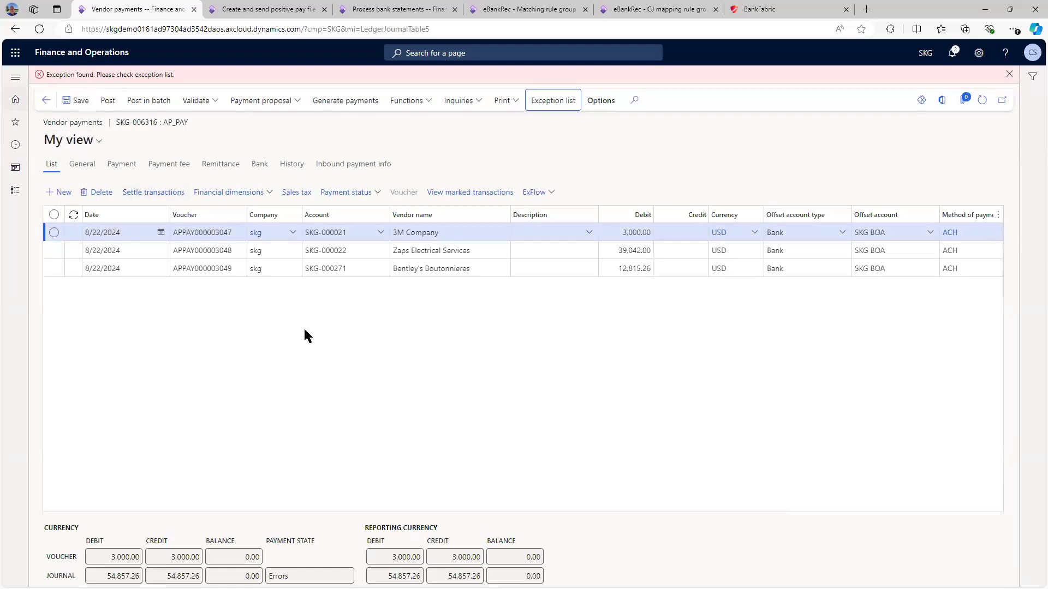
Dismiss the exception message and delete the Bentley's Boutonnieres payment line from the journal.
click(1010, 75)
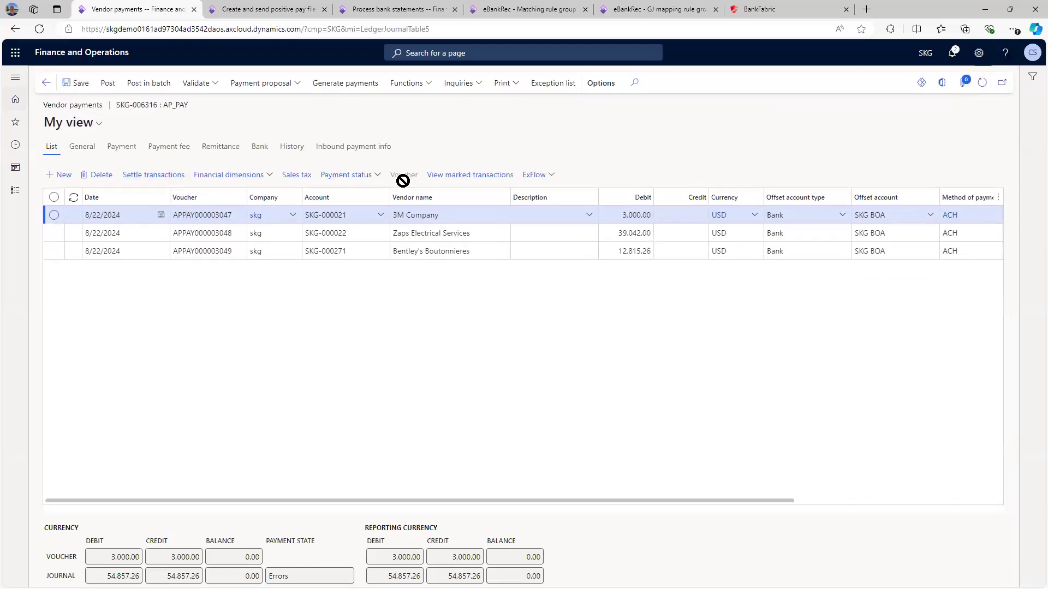
click(369, 254)
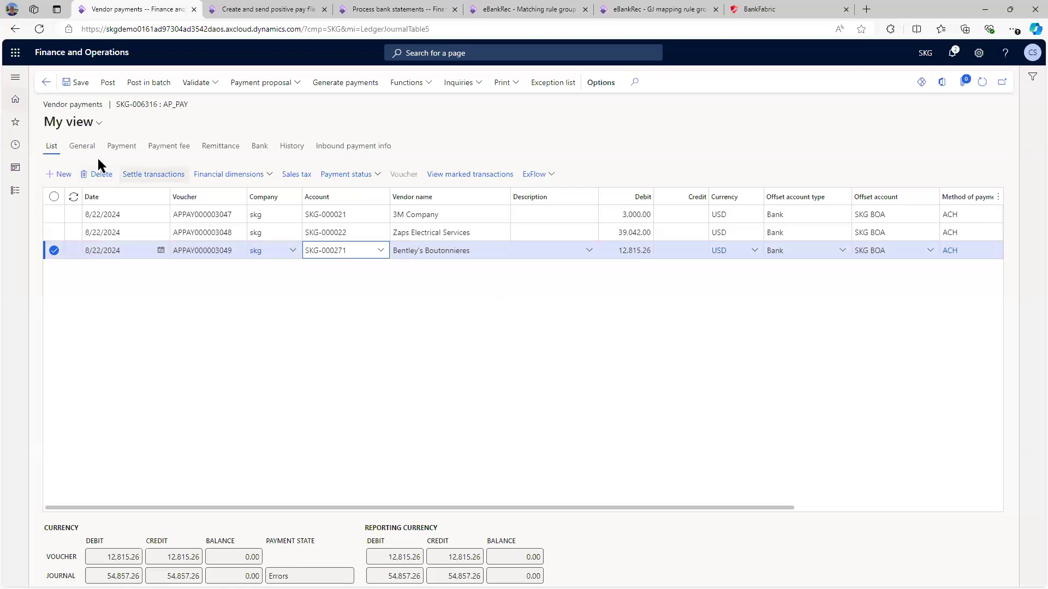
click(108, 174)
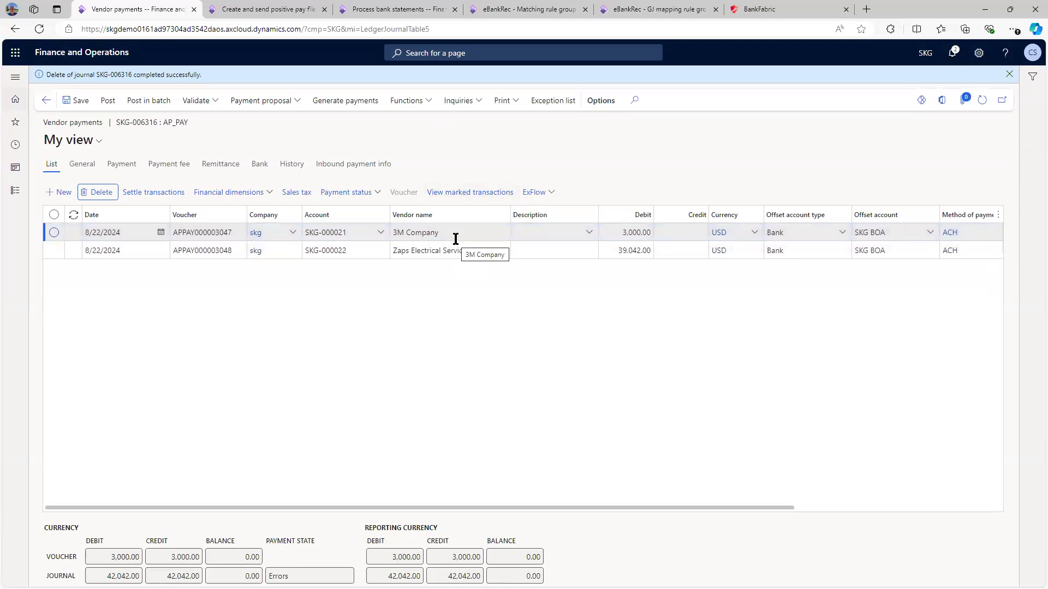
Change the journal's AP EFT+ state with the send later option and confirm it.
click(430, 103)
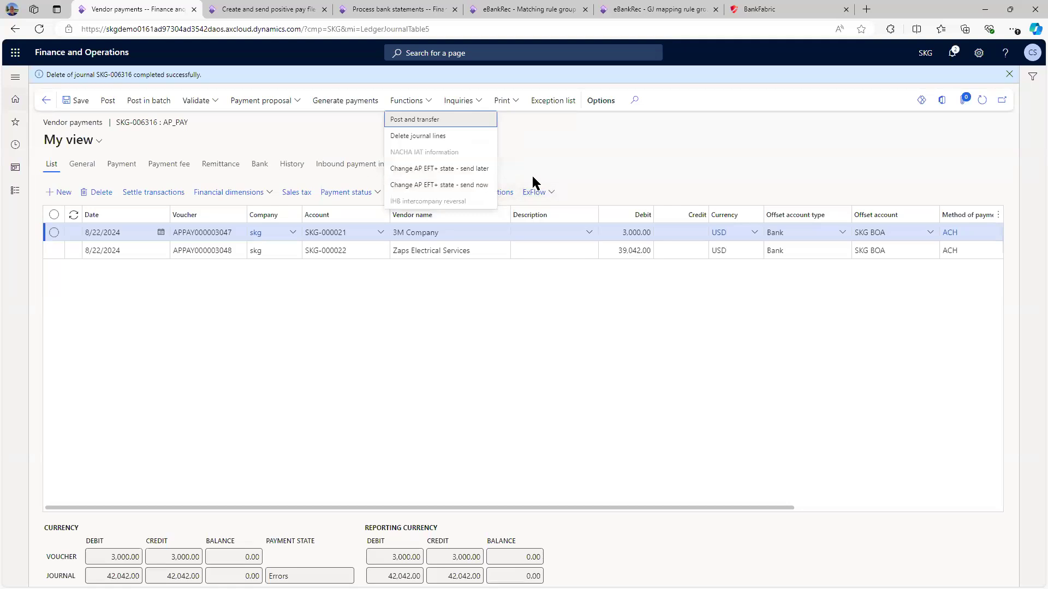
click(461, 173)
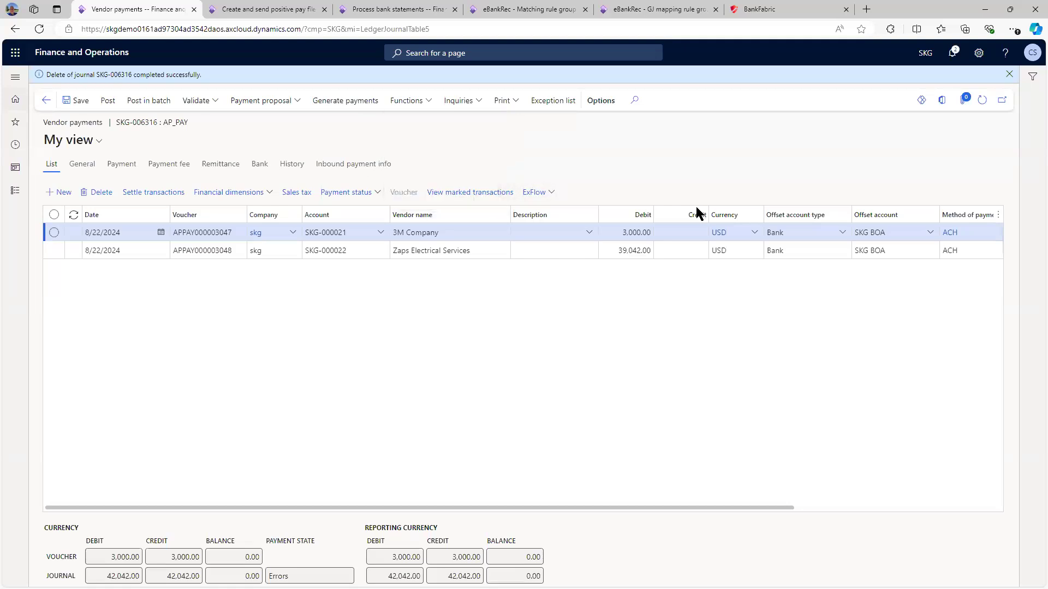
click(589, 299)
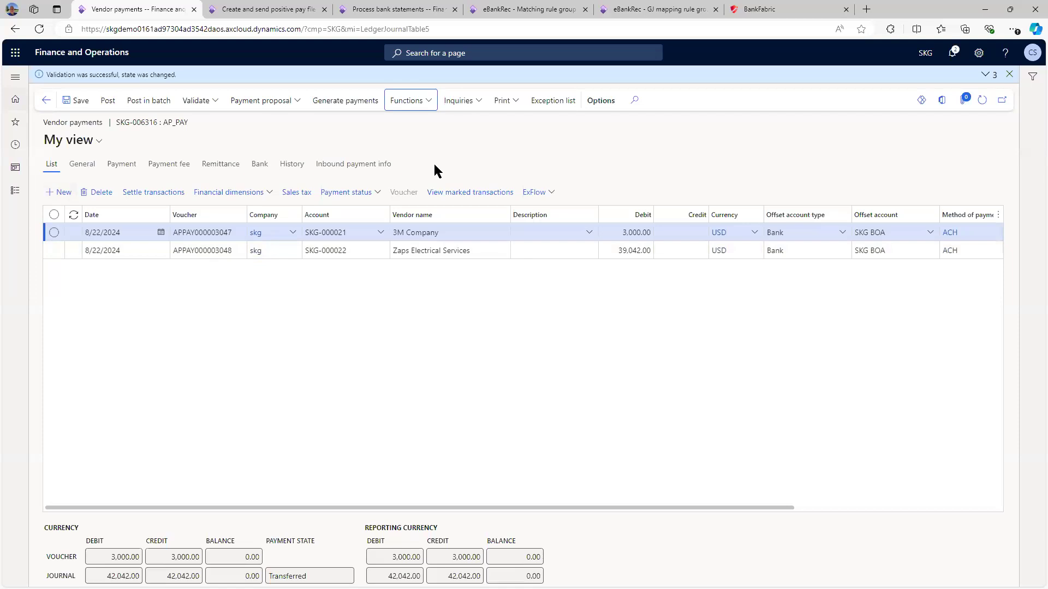
Check the journal's outbound and inbound files in the AP EFT+ snapshot and open its outbound file.
click(479, 107)
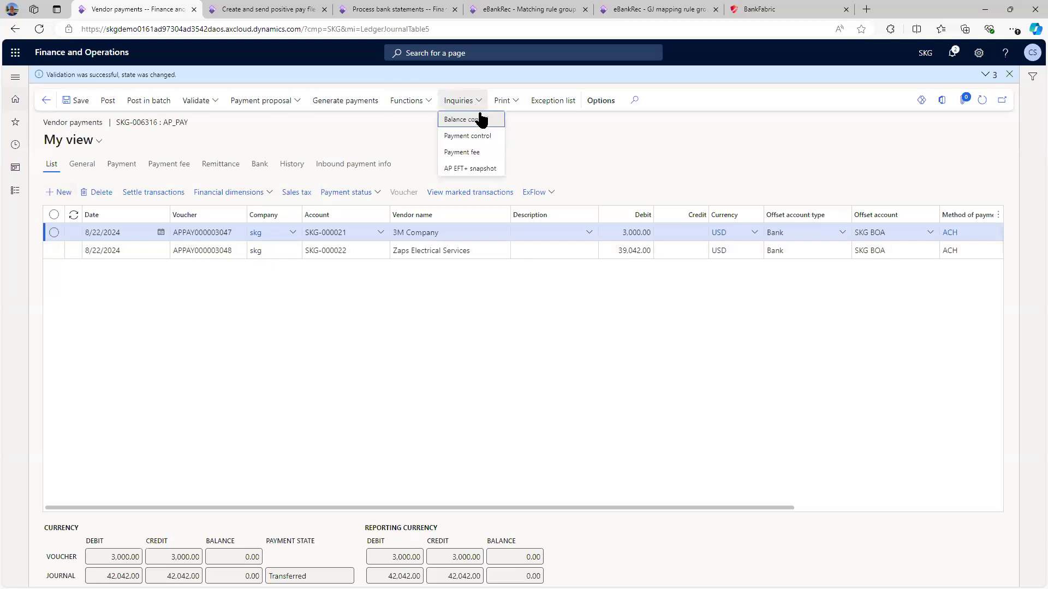
click(459, 171)
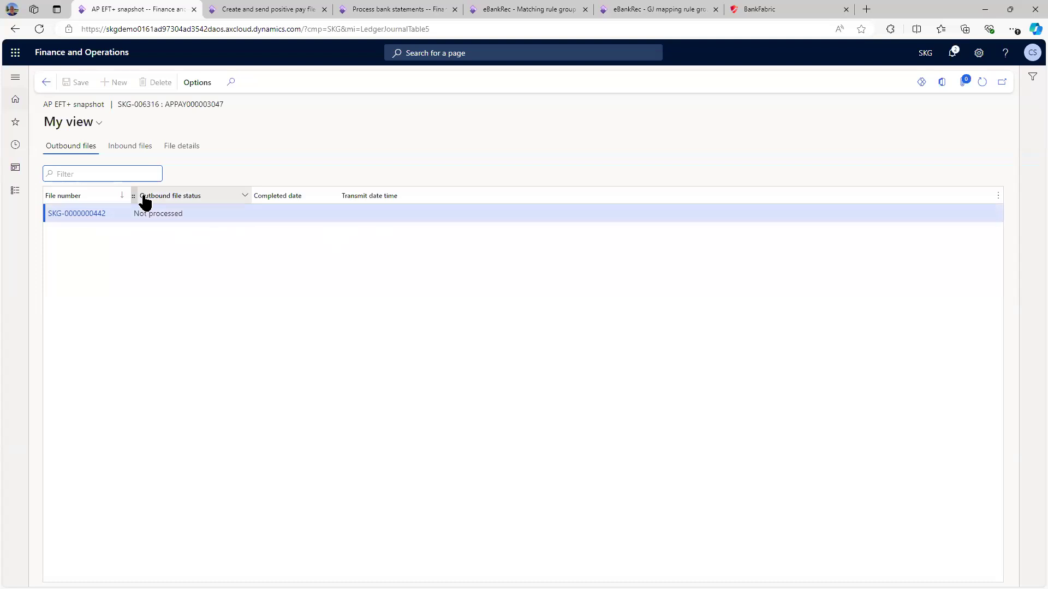
click(137, 152)
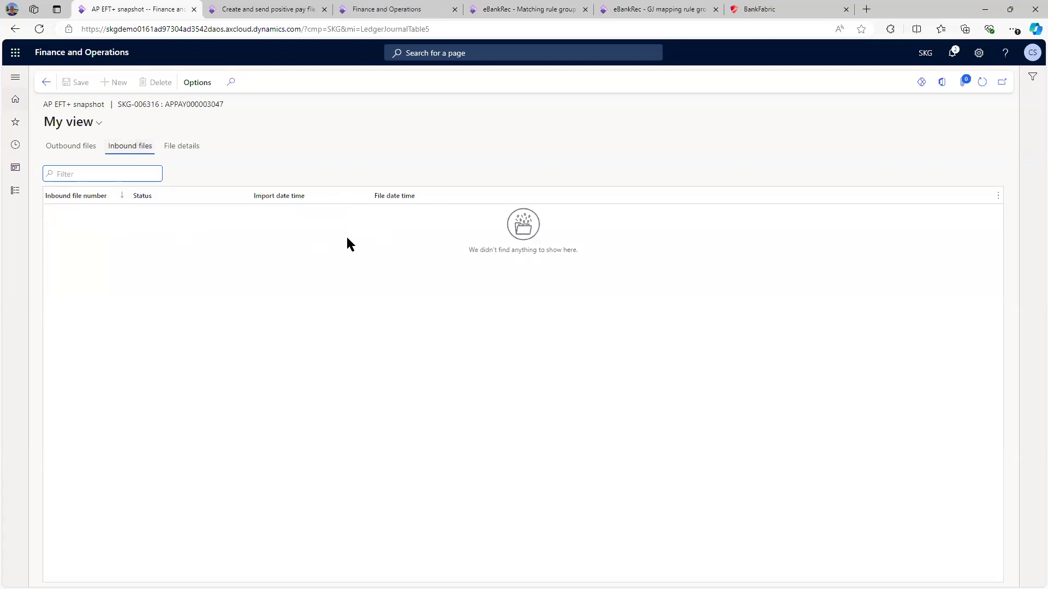
click(80, 153)
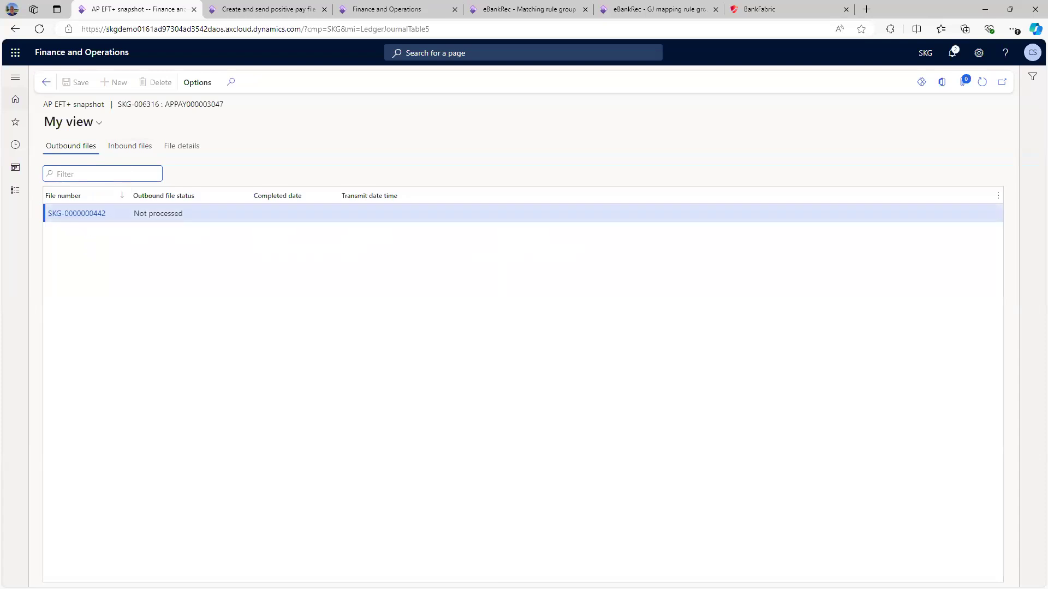
click(75, 216)
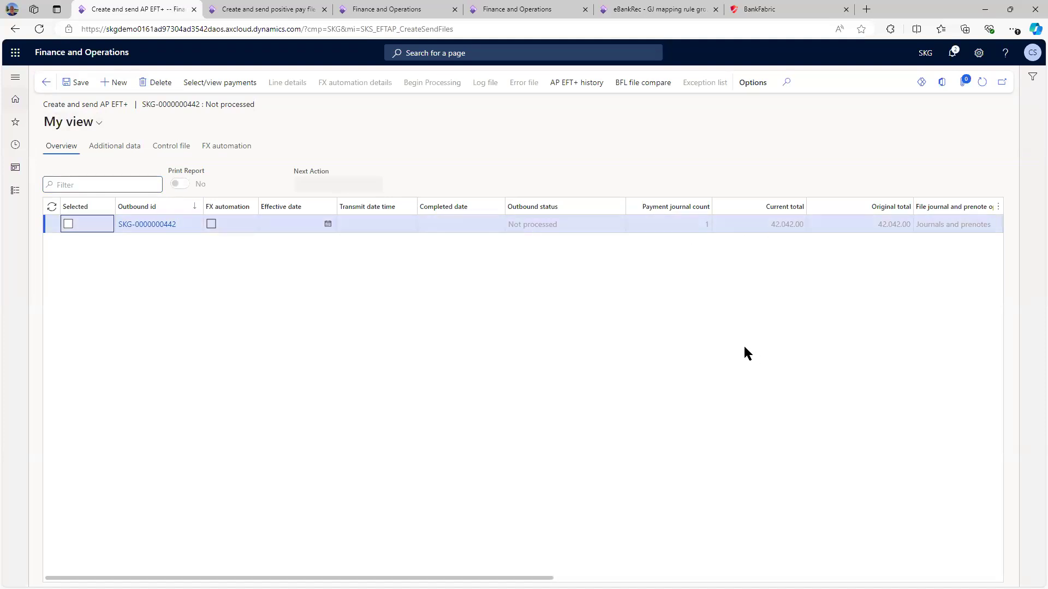
Review the payment journal included in the outbound file and its payment details, and return to the file.
click(234, 86)
click(236, 86)
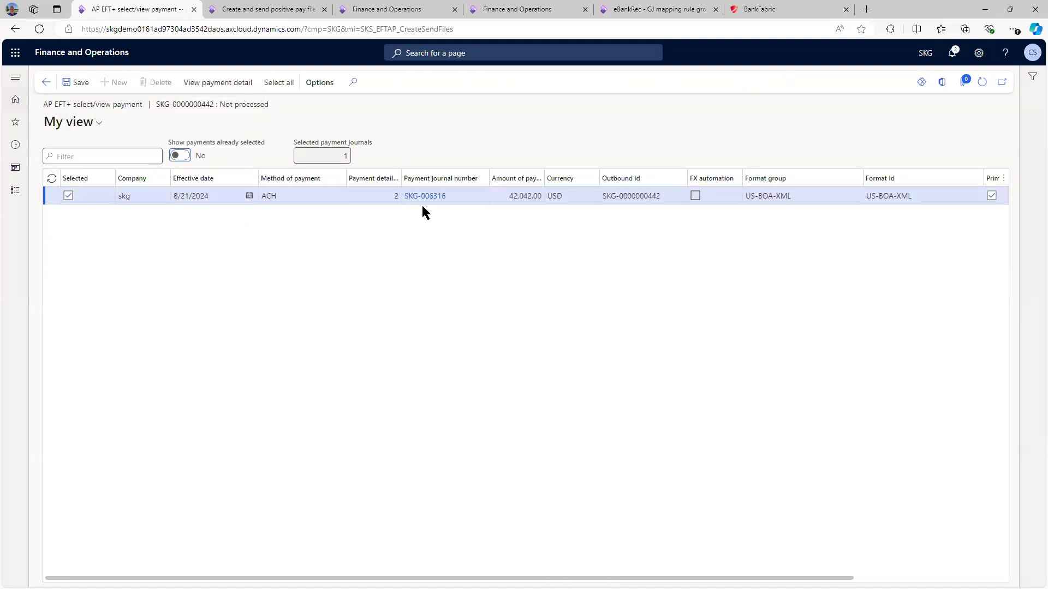
click(234, 84)
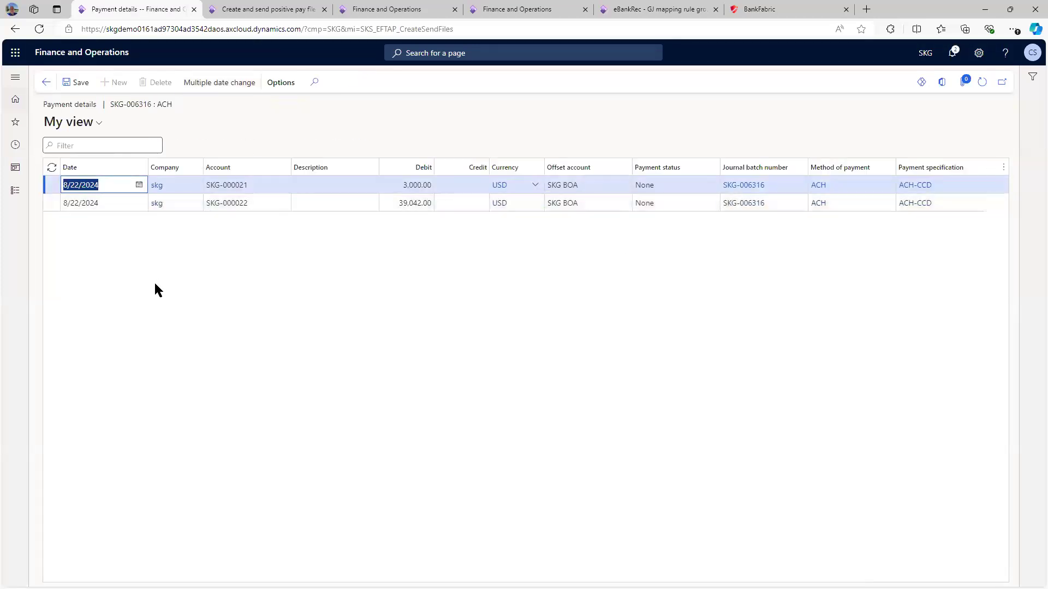
click(47, 85)
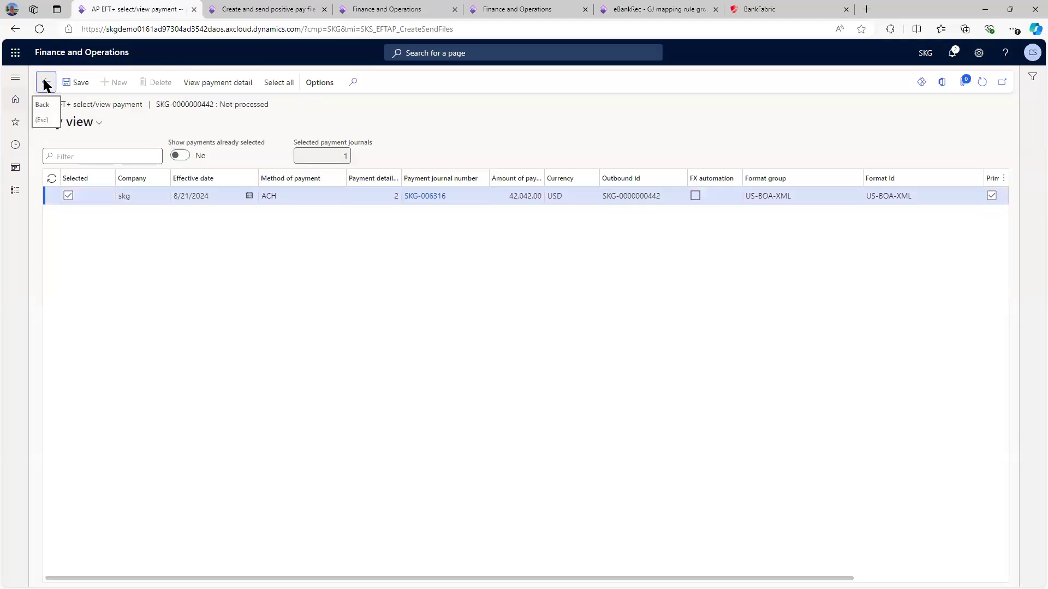
click(46, 85)
Process the outbound file with the Create & Send action, and process it again with Complete/Keep.
click(68, 224)
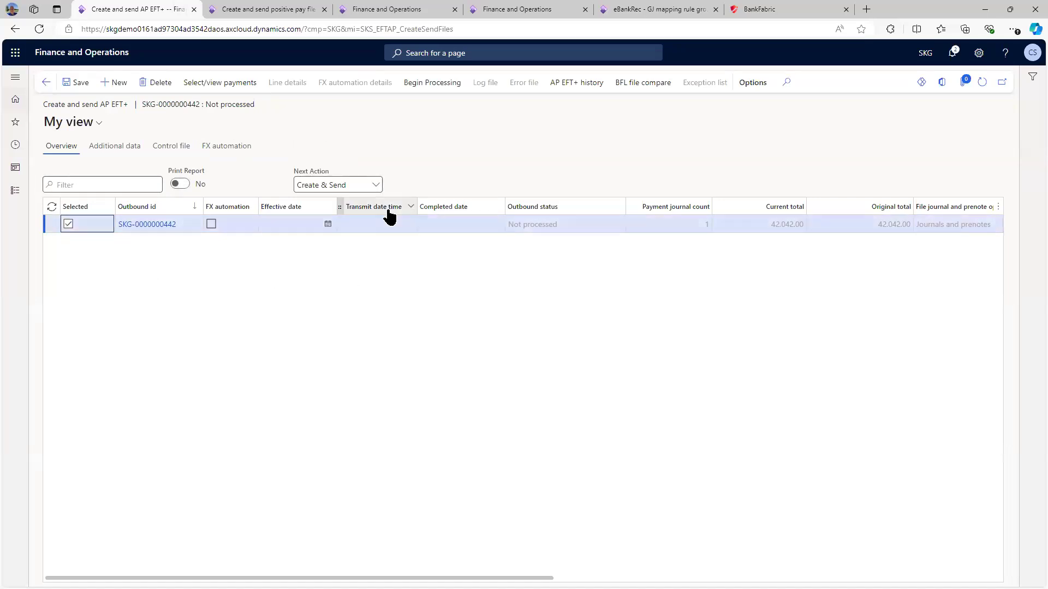
click(424, 90)
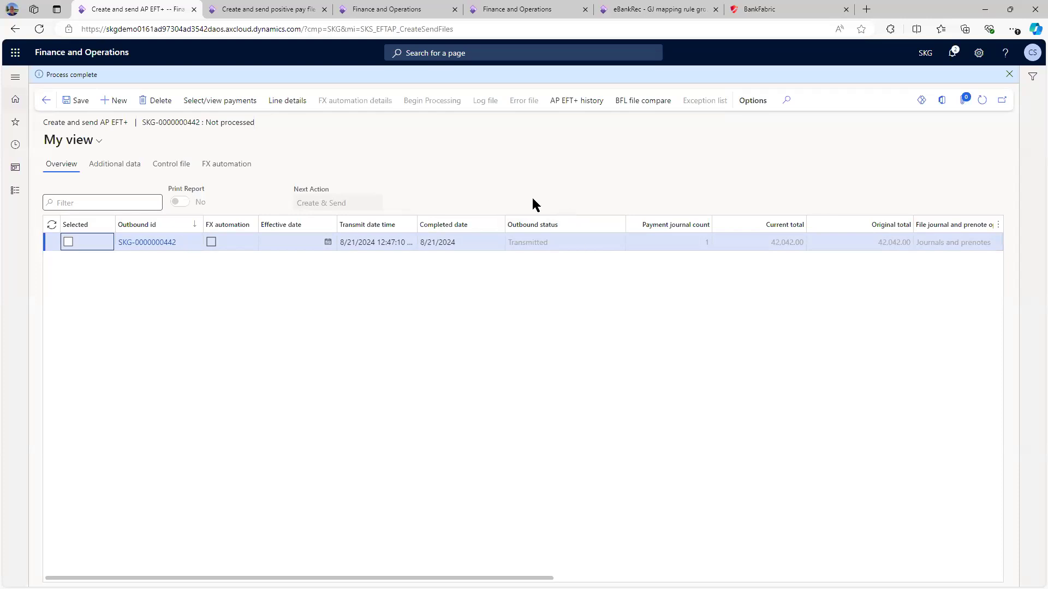
click(68, 241)
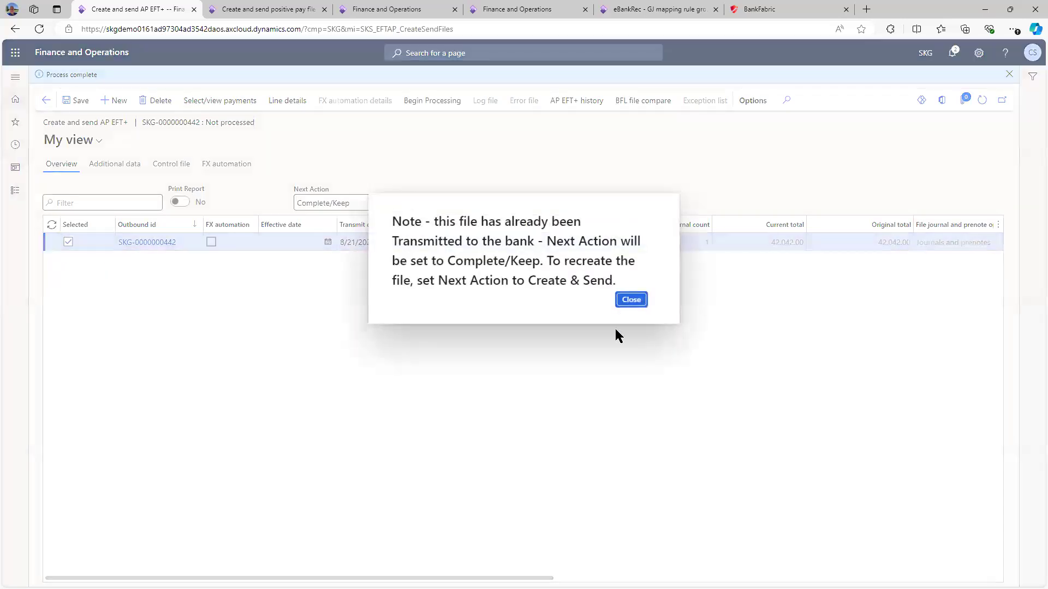
click(631, 300)
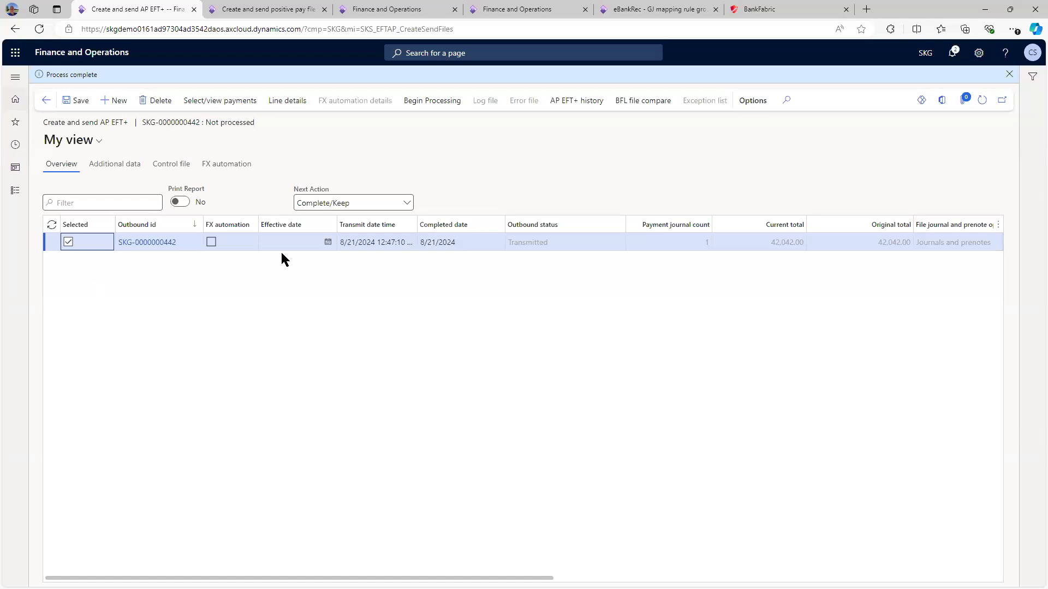
click(436, 111)
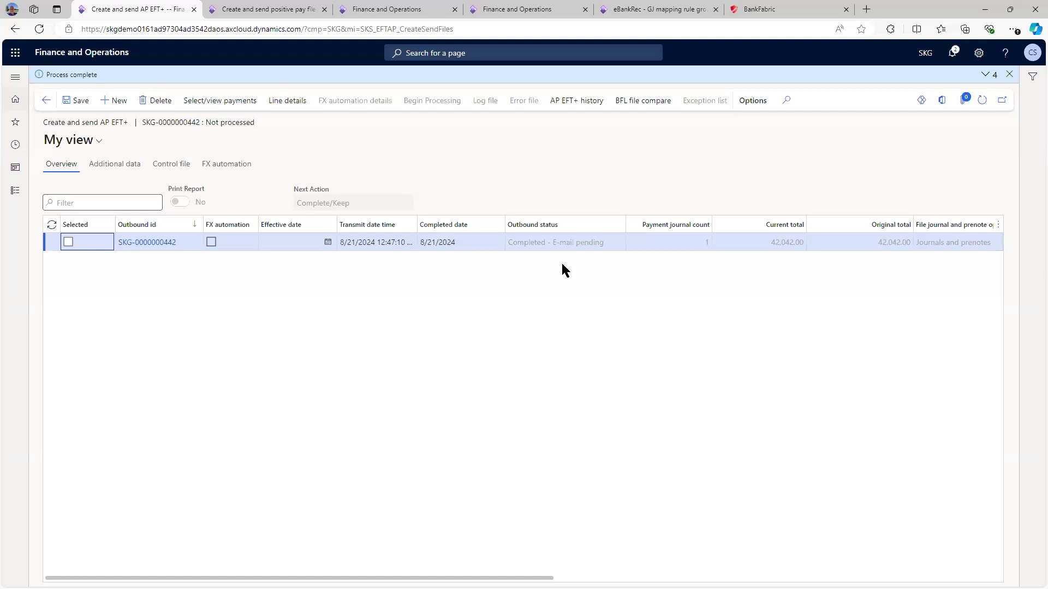
Check the e-mail and payment status of the outbound file's line details, refreshing the data.
click(982, 100)
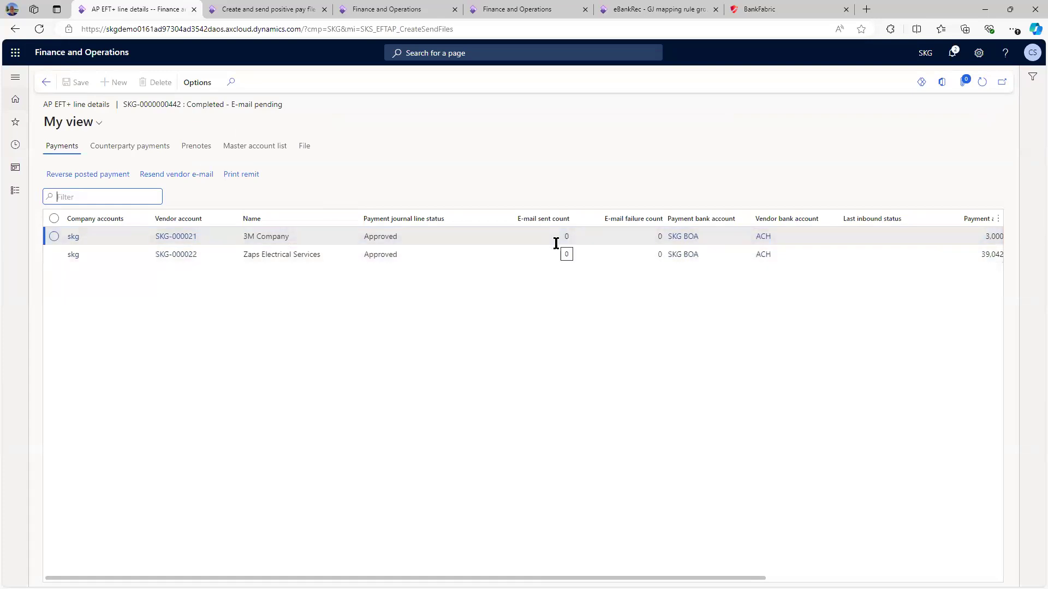
click(983, 83)
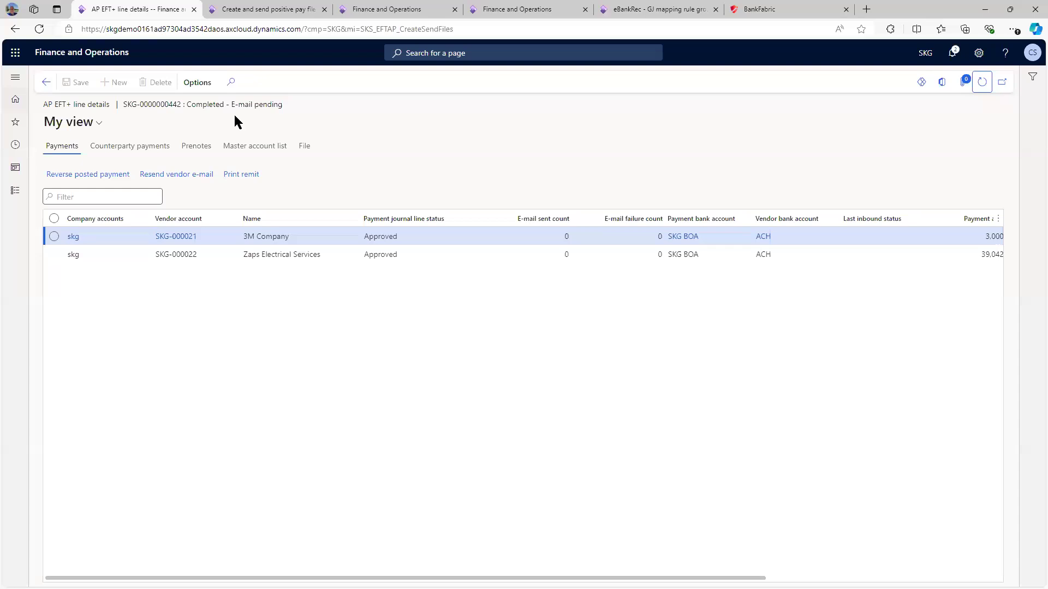
click(206, 84)
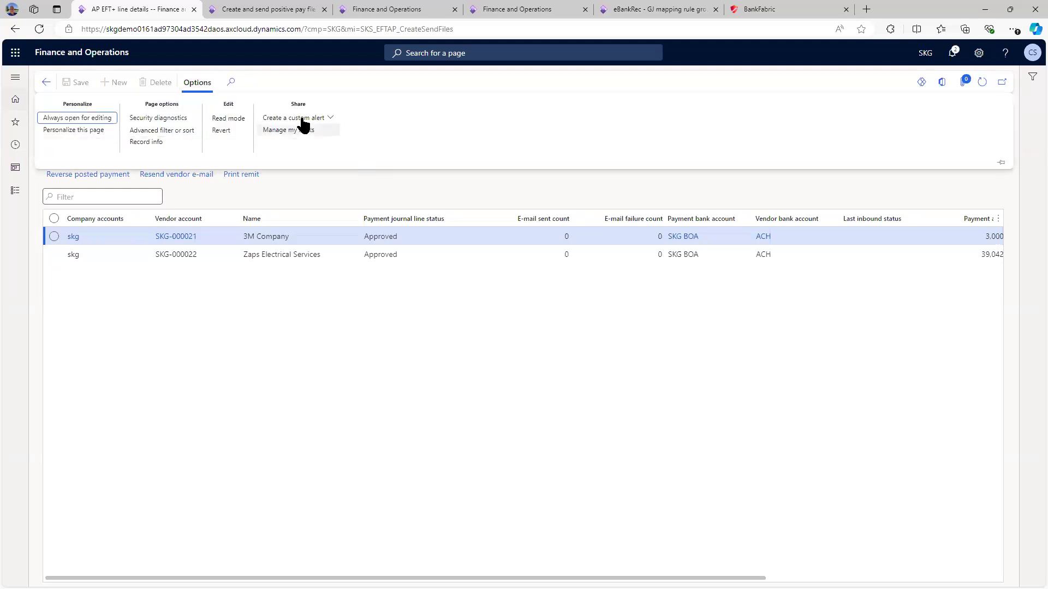
key(Escape)
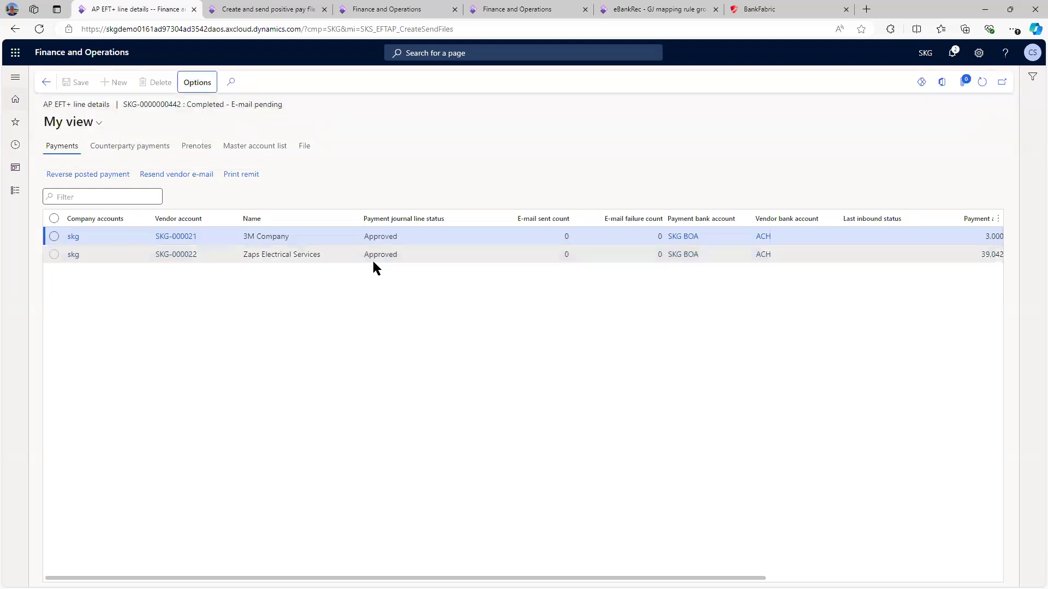
click(982, 83)
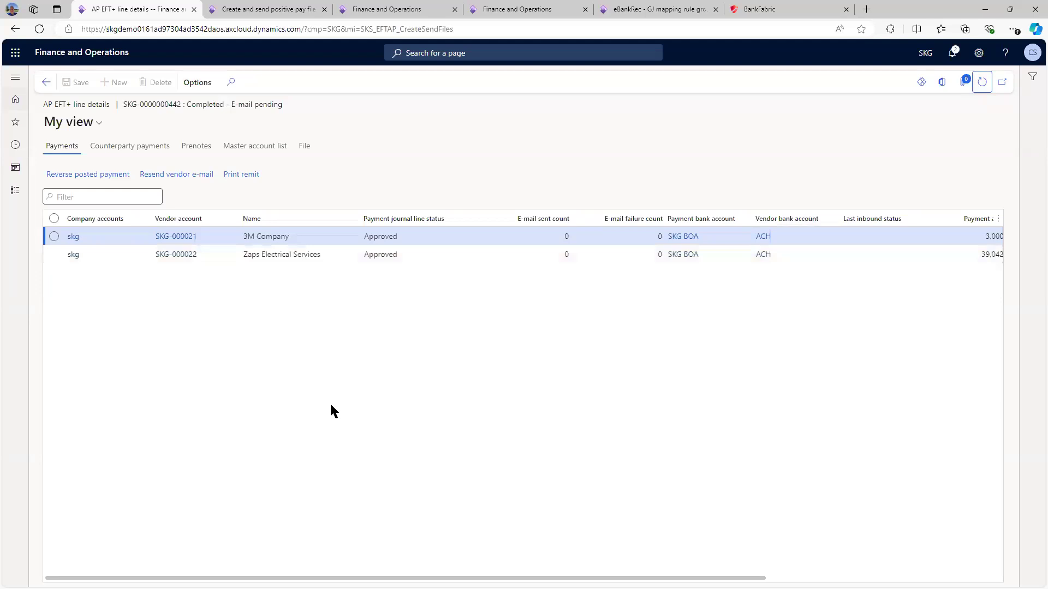
Reverse the posted payment to Zaps Electrical Services with 8/22/2024 as the reversal date.
click(118, 257)
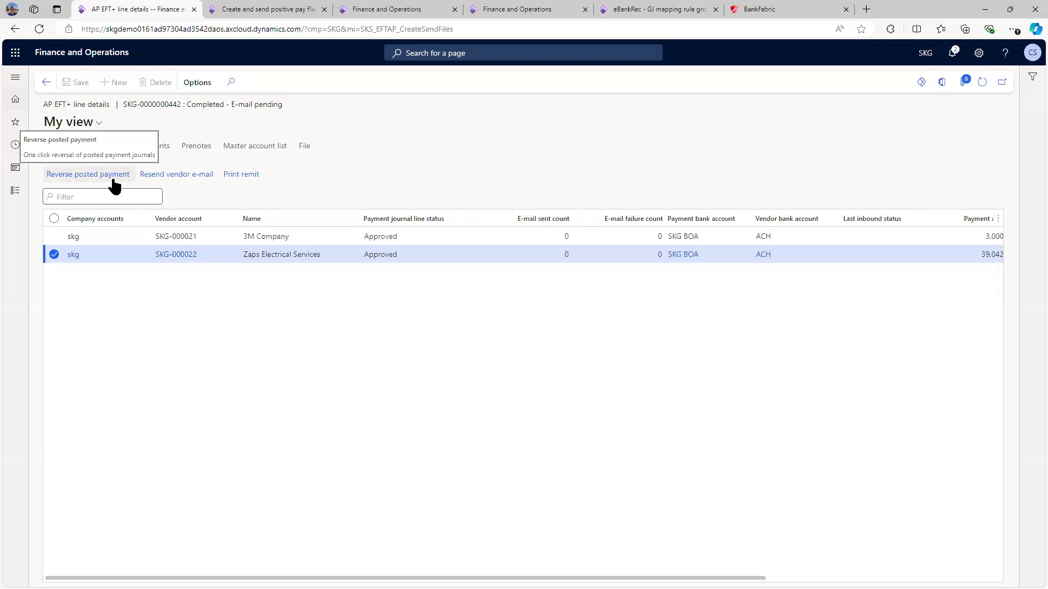
click(112, 176)
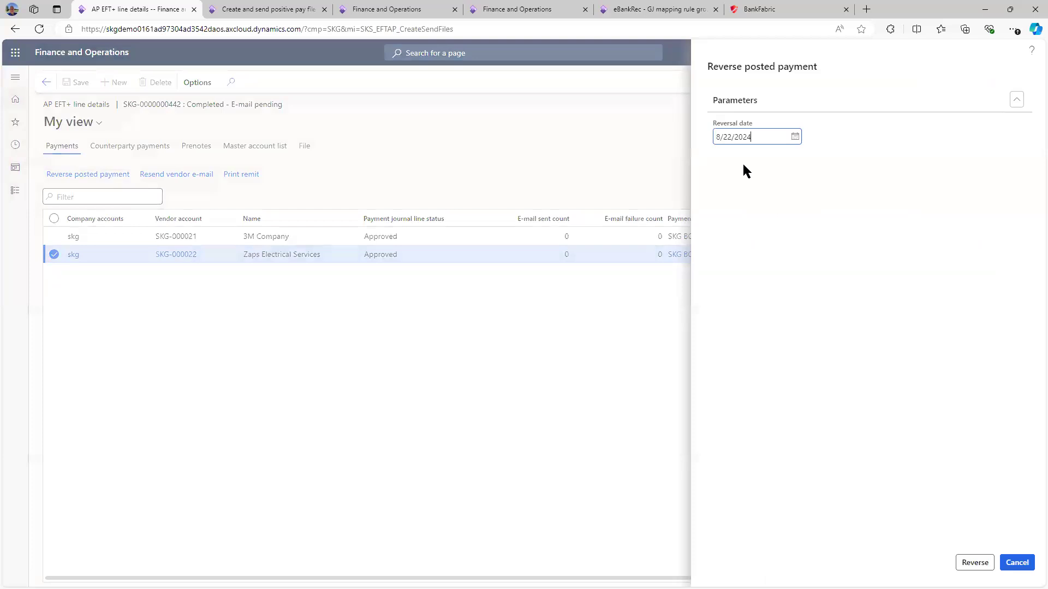
click(970, 563)
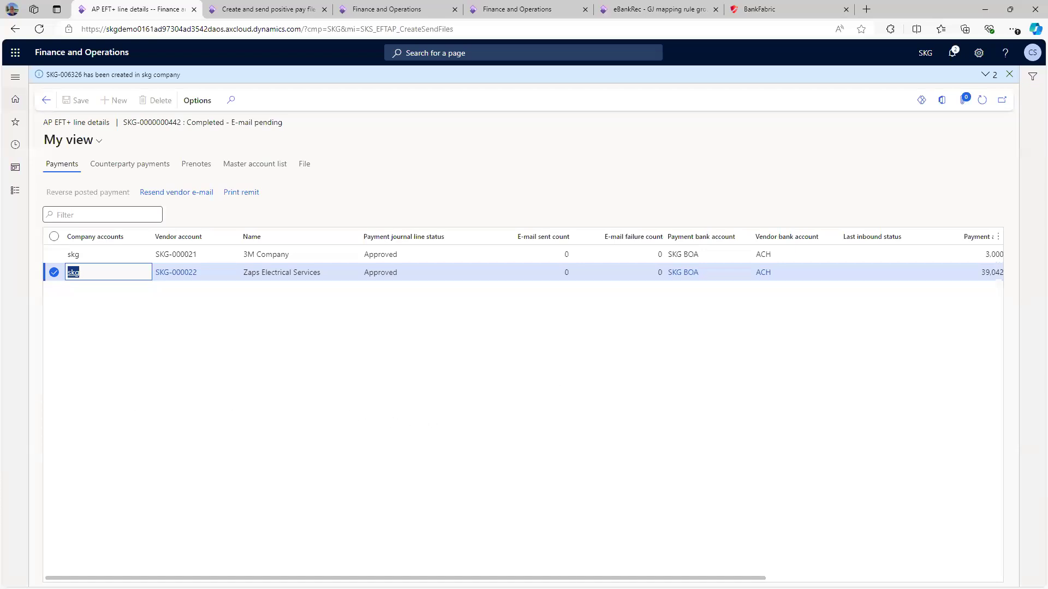
click(431, 326)
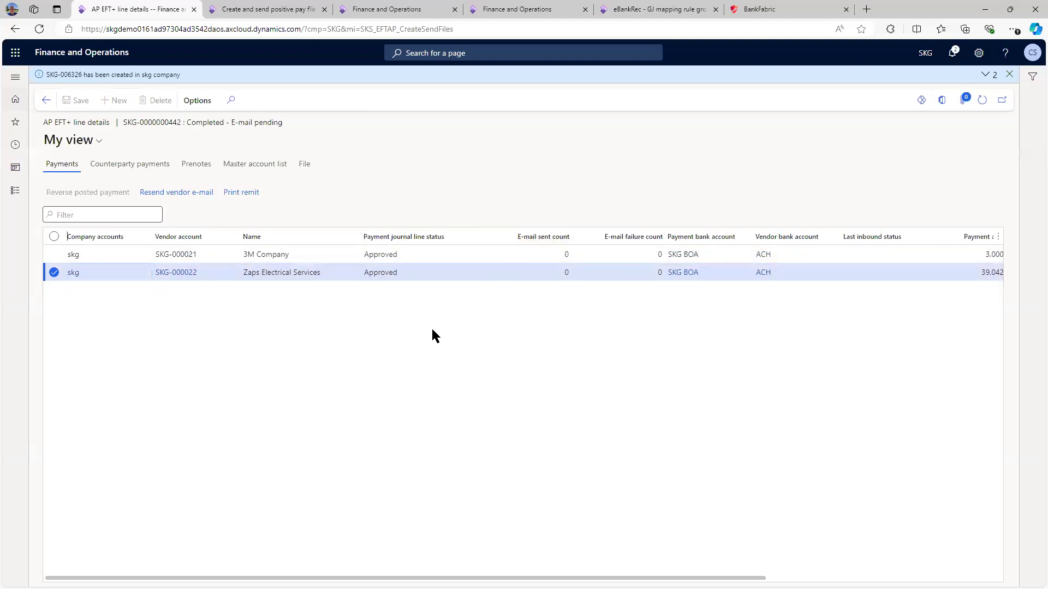
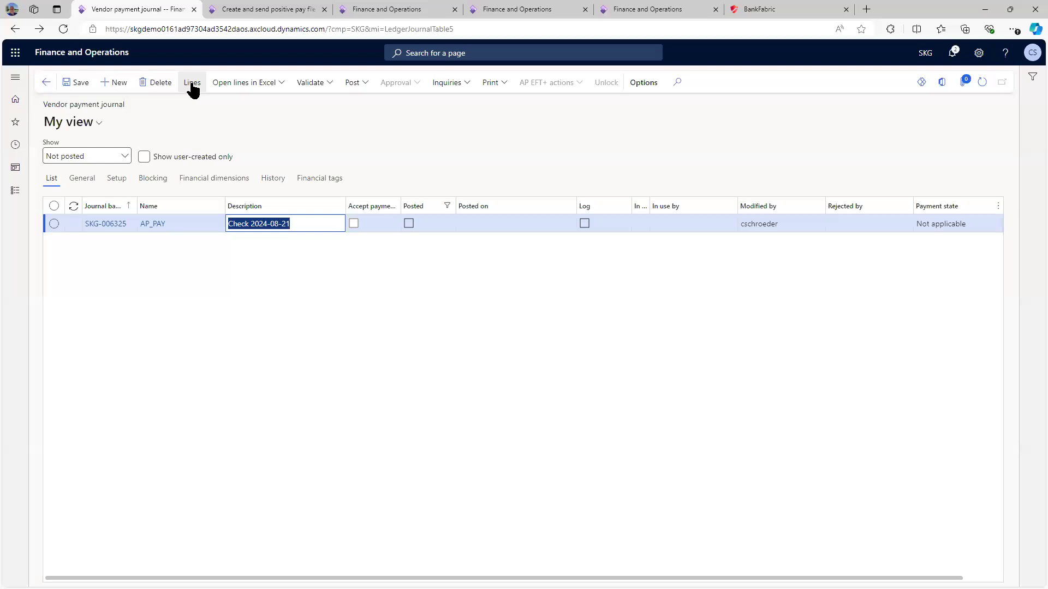
Open the lines of the Check 2024-08-21 payment journal and check the payment generation parameters and the lines' payment status.
click(192, 83)
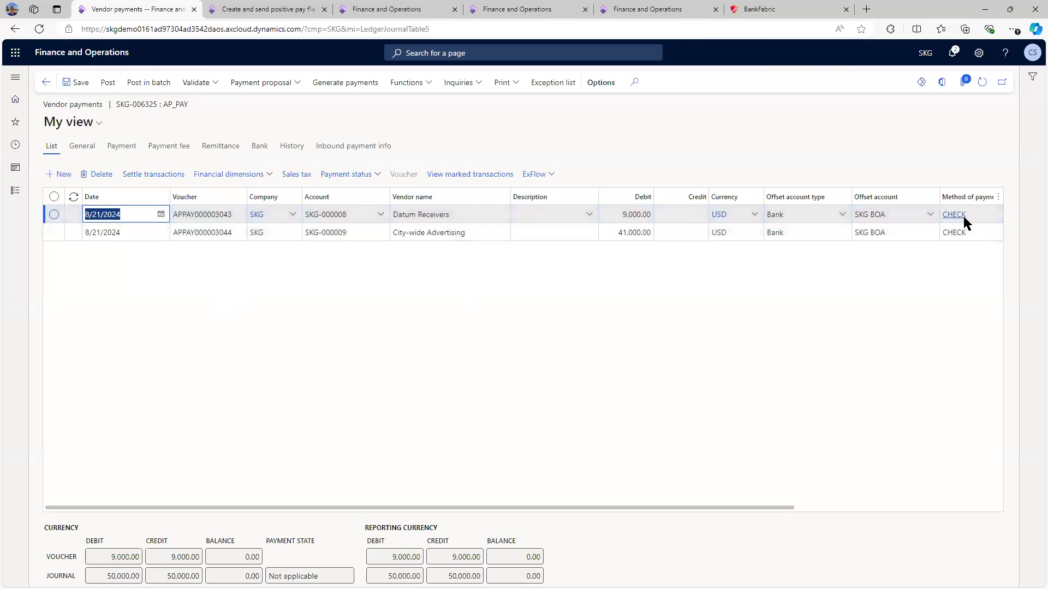
click(342, 85)
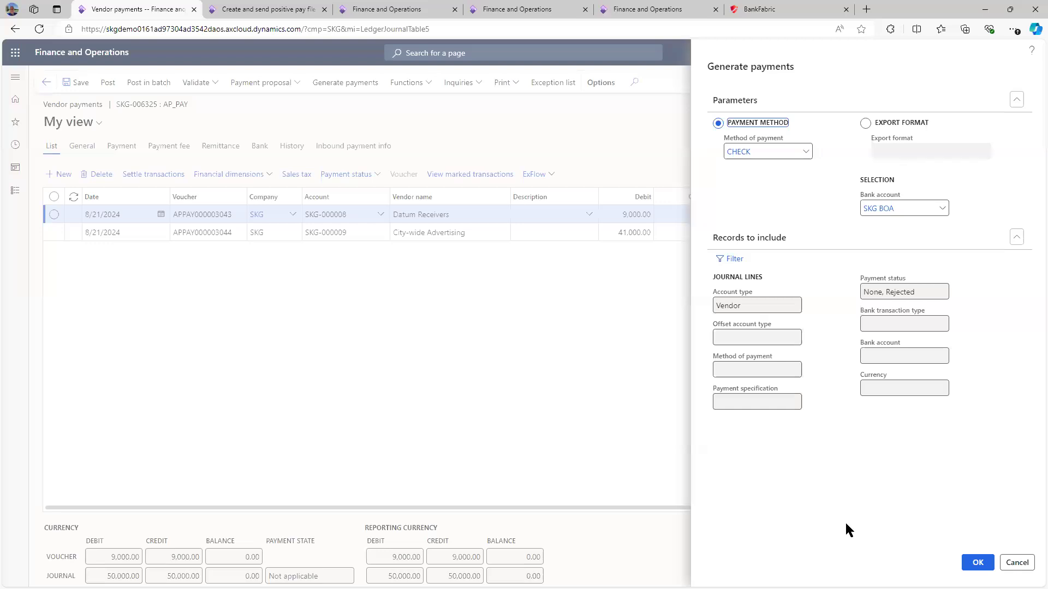
click(1017, 562)
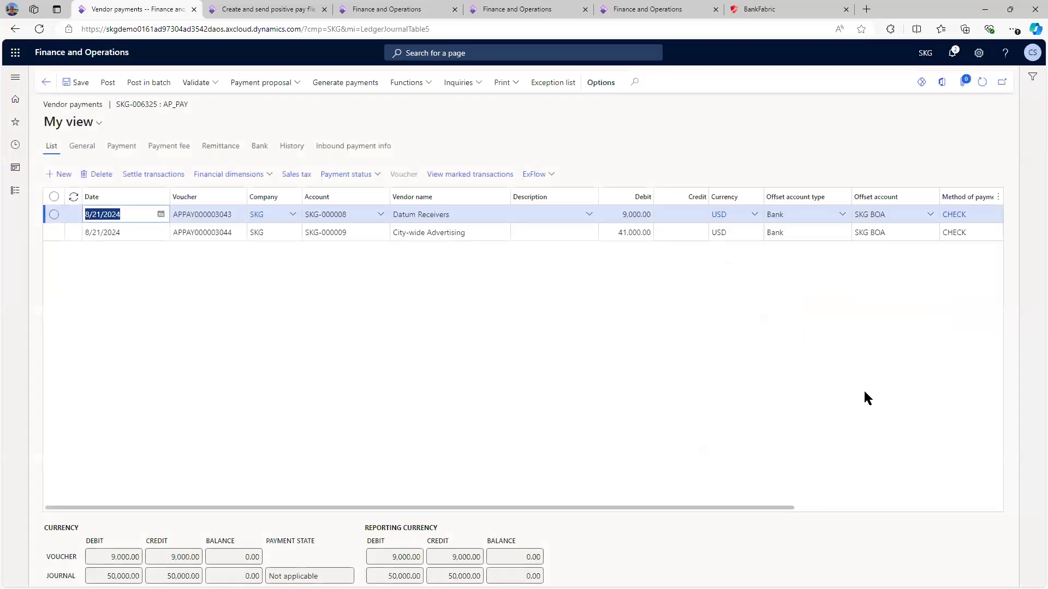
drag(706, 509, 833, 500)
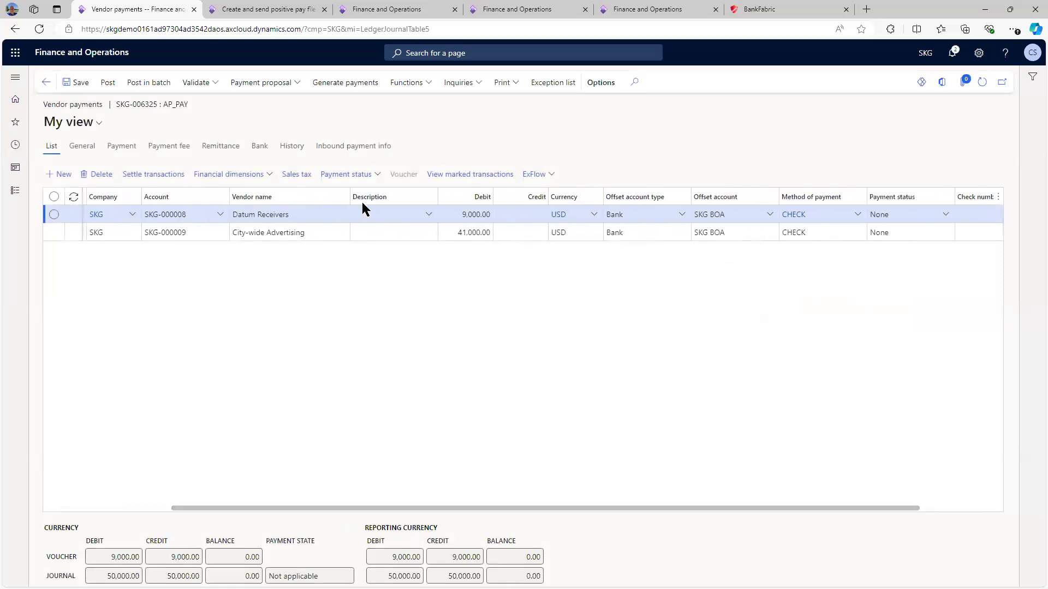
Generate the CHECK payments from bank account SKG BOA with Screen as the document's print destination, and dismiss the downloads list.
click(340, 84)
click(978, 564)
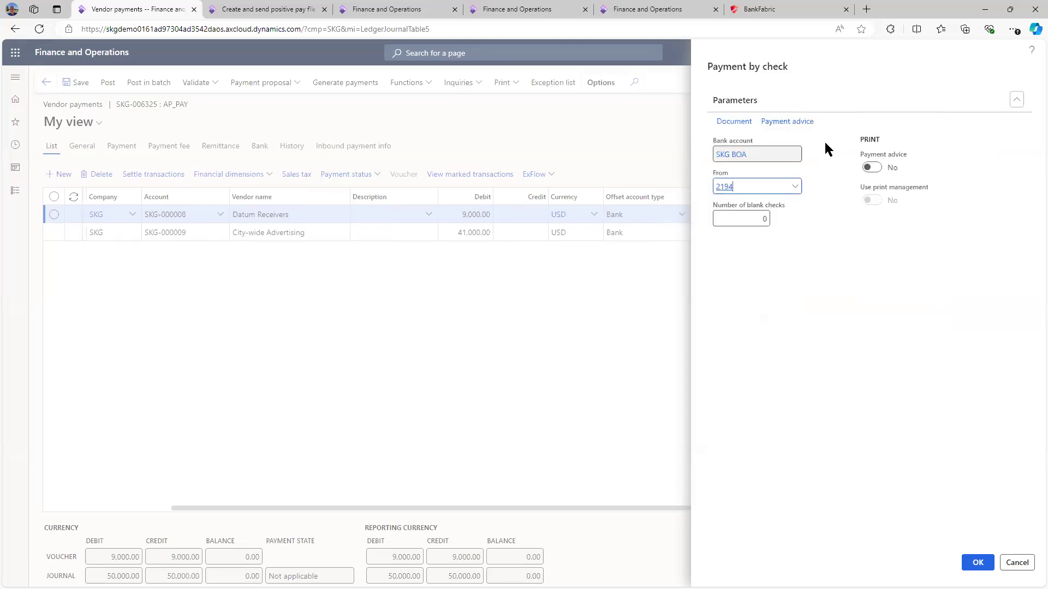
click(737, 127)
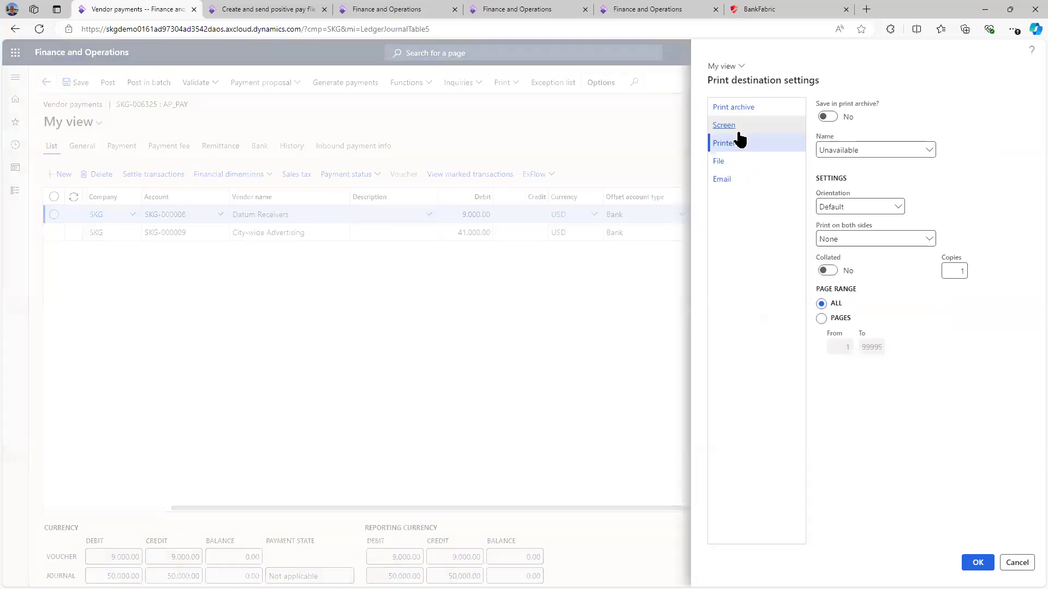
click(978, 563)
click(980, 564)
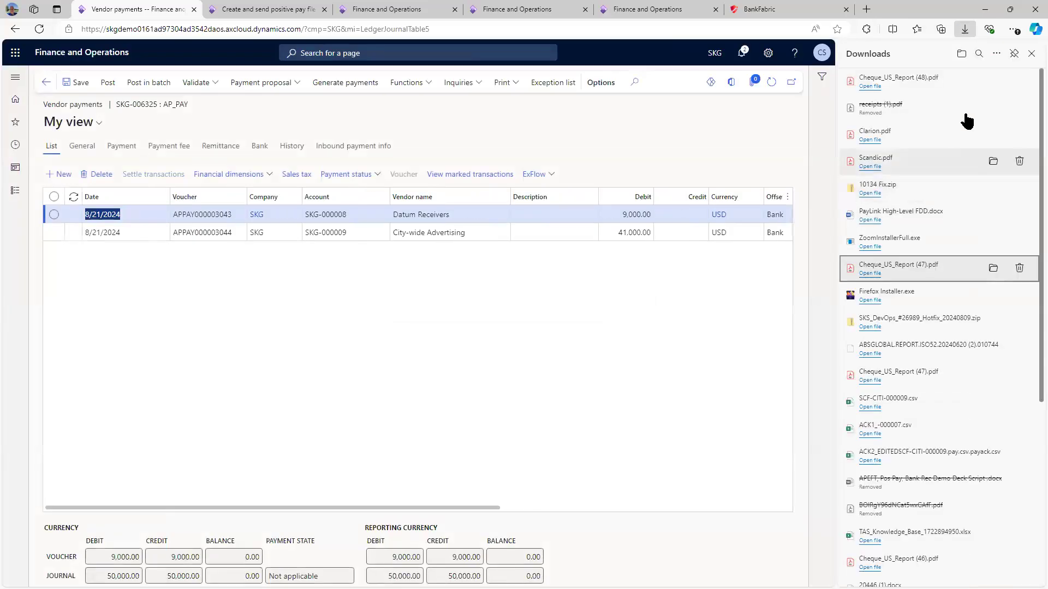
click(1031, 53)
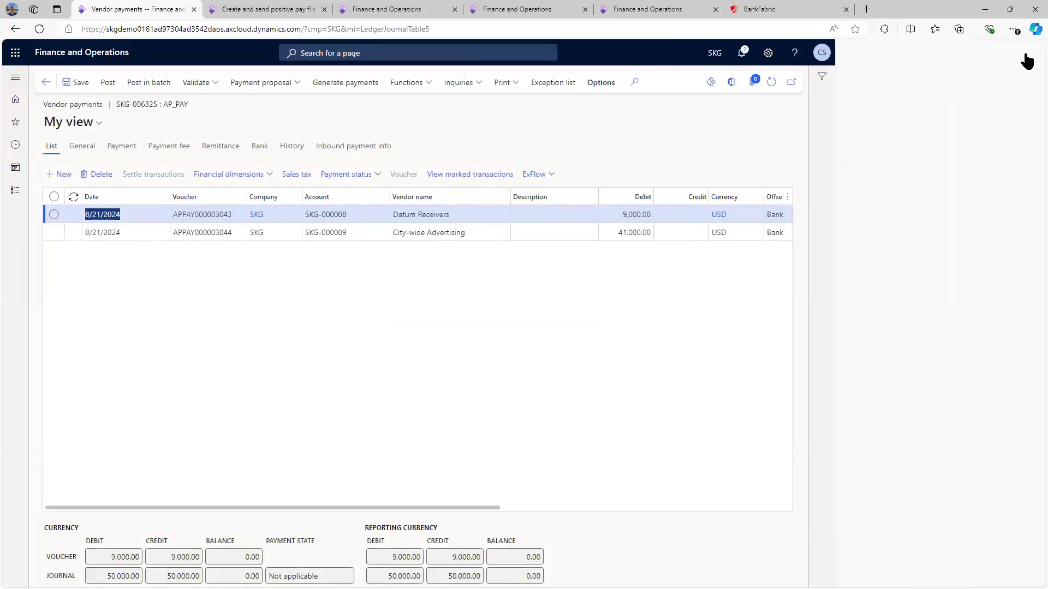
Post the check payment journal and show all of its posting messages.
click(108, 84)
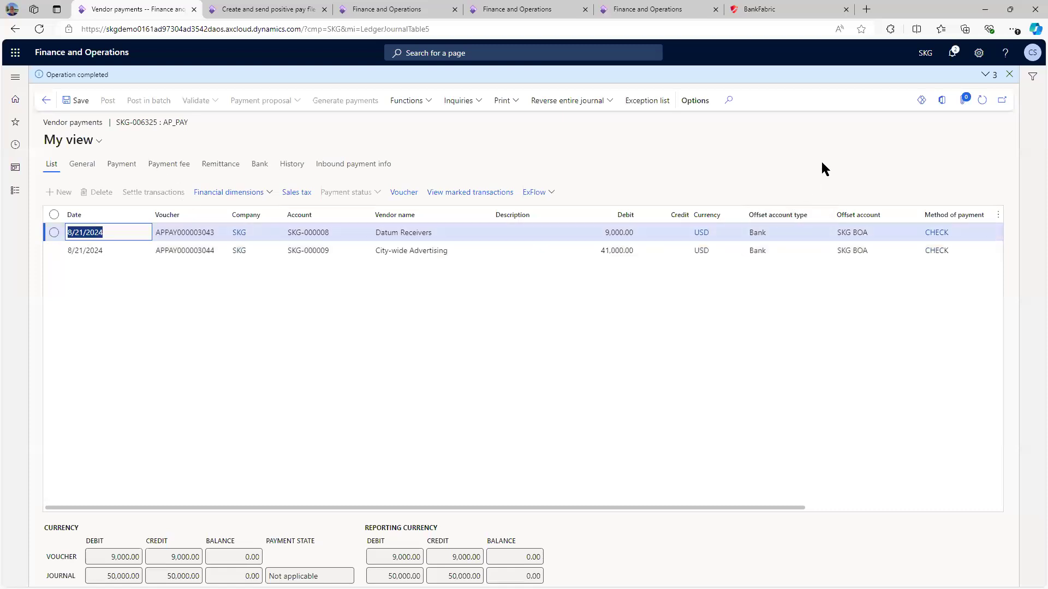
click(984, 76)
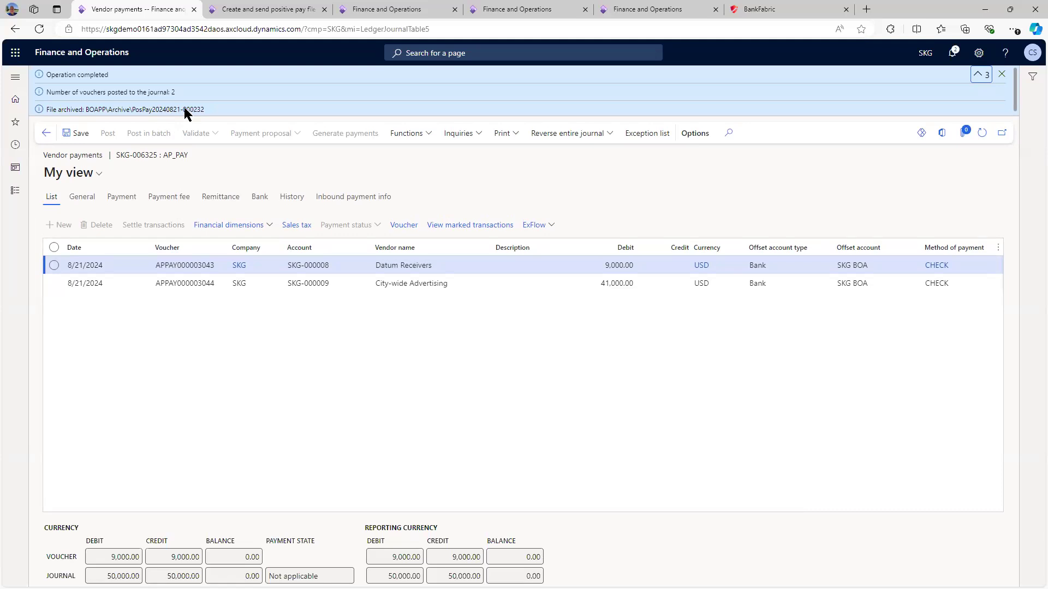
click(261, 12)
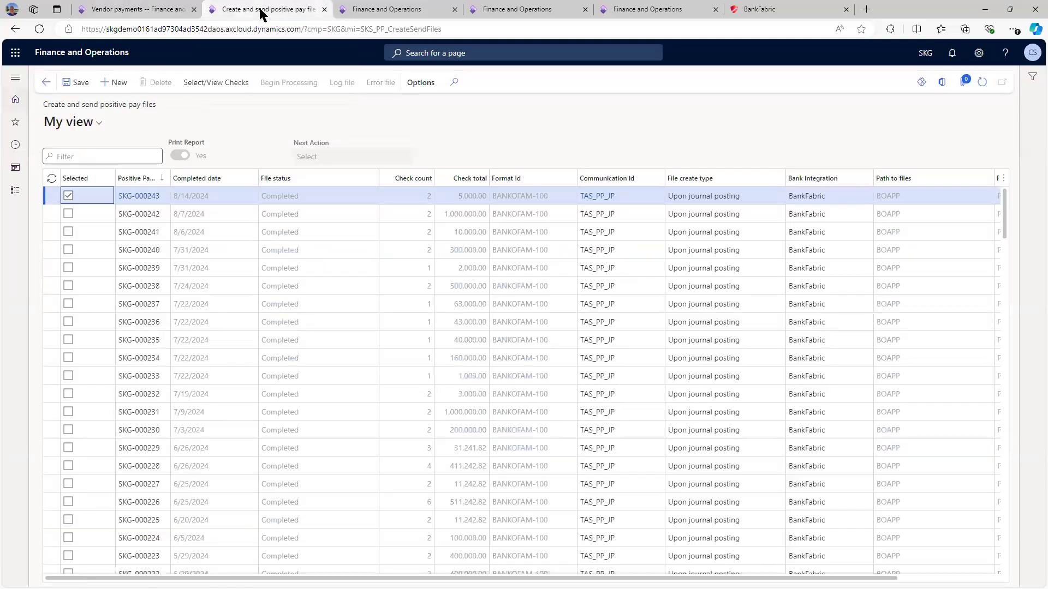
click(131, 8)
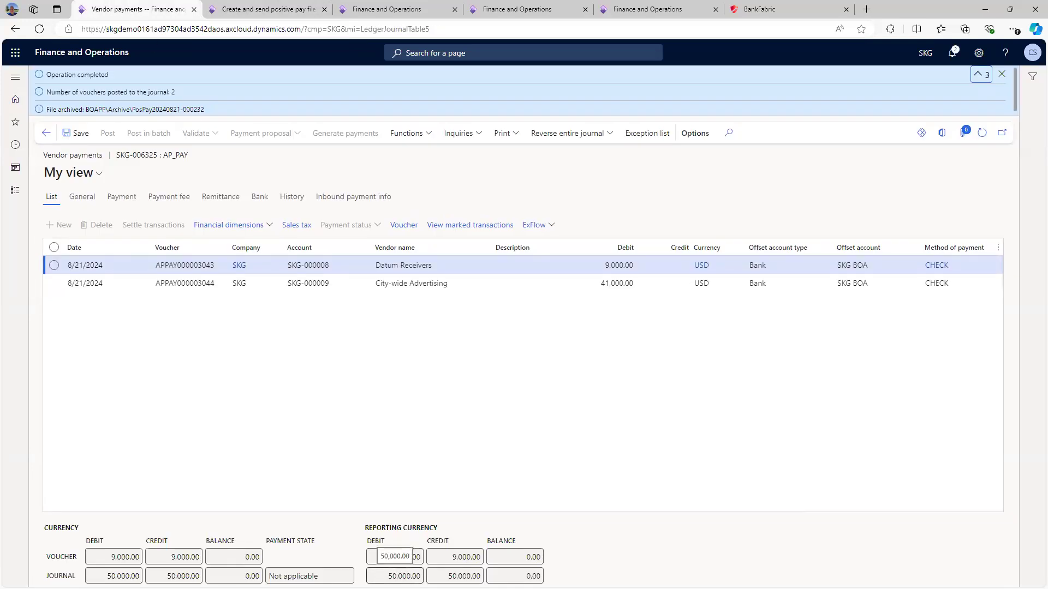
Refresh the positive pay files, select only the file completed on 8/21/2024, and check its available next actions.
click(273, 12)
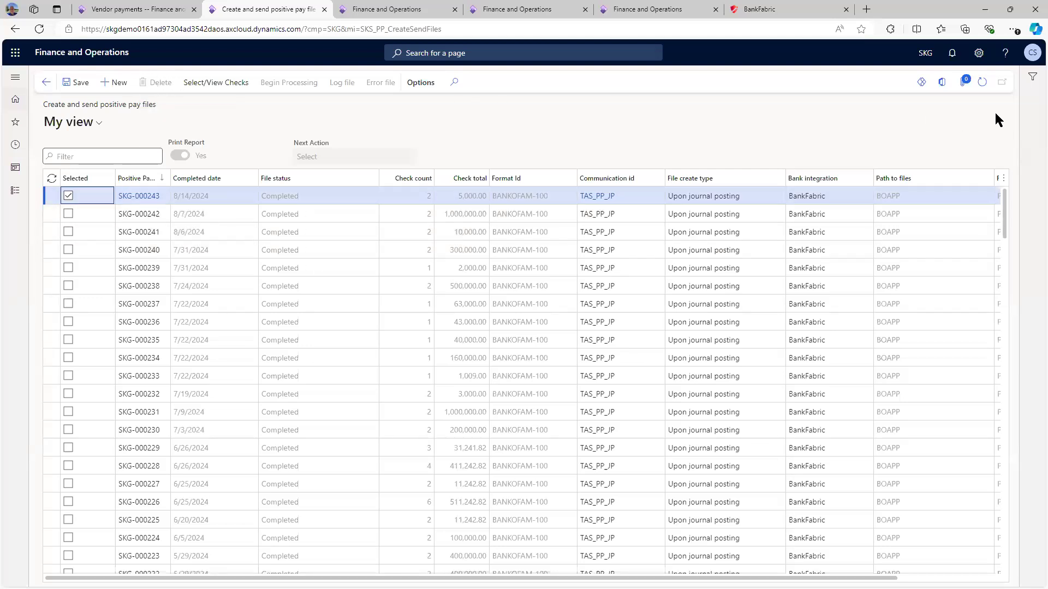
click(982, 82)
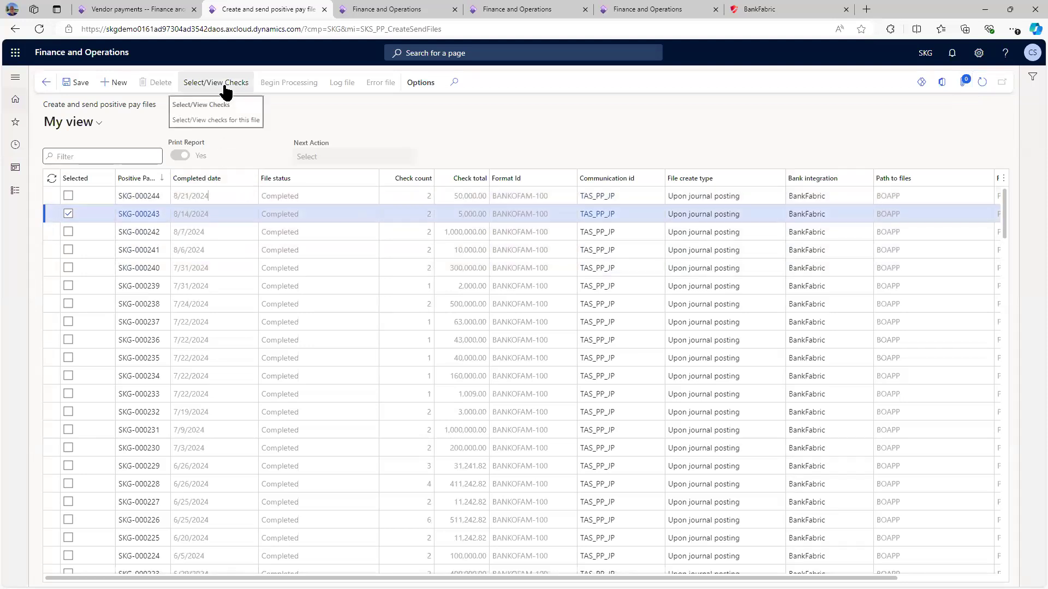
click(68, 212)
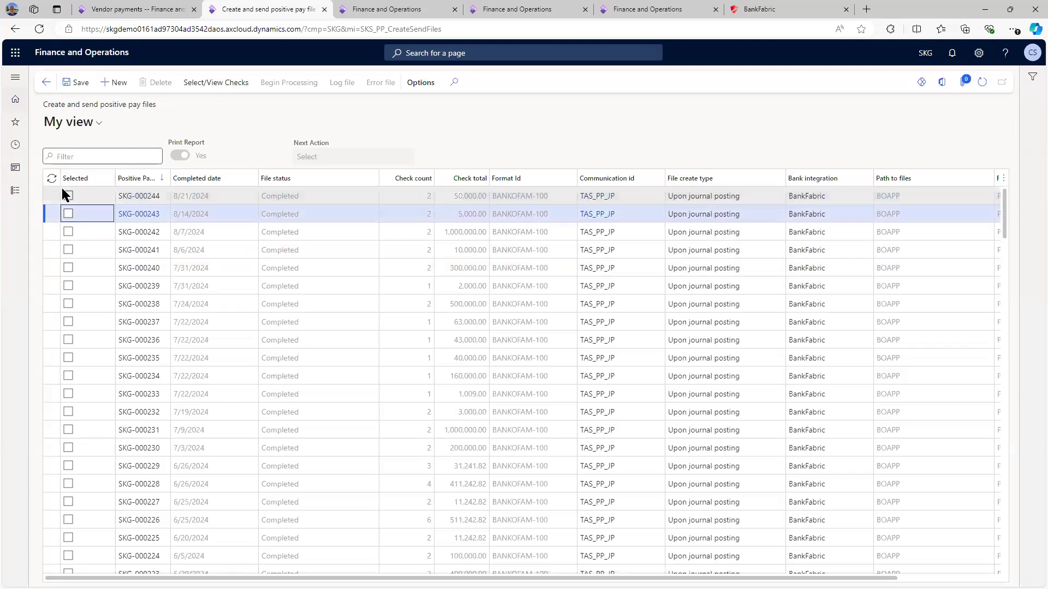
click(68, 195)
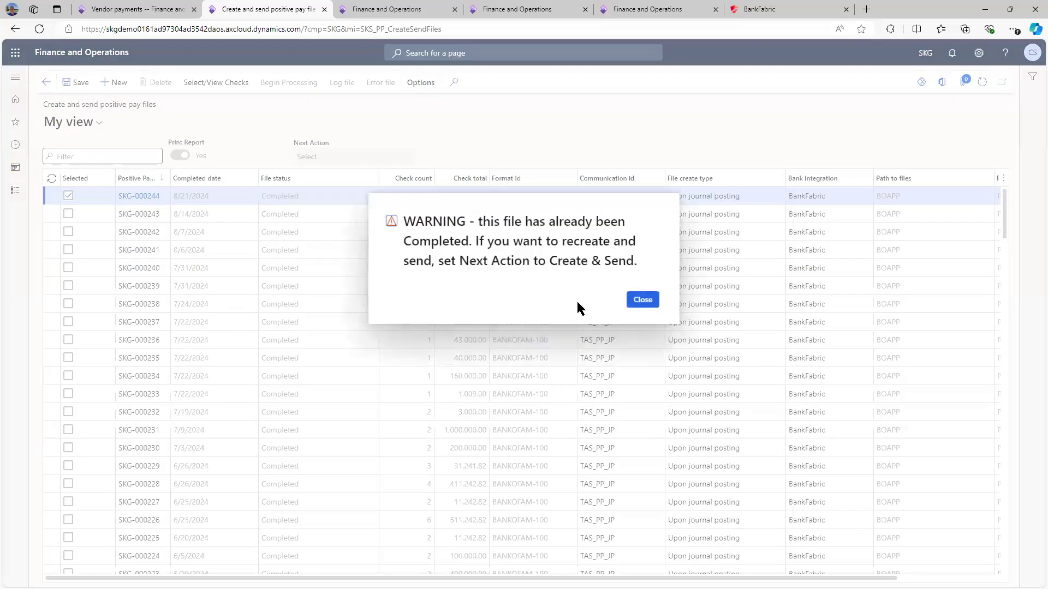
click(642, 299)
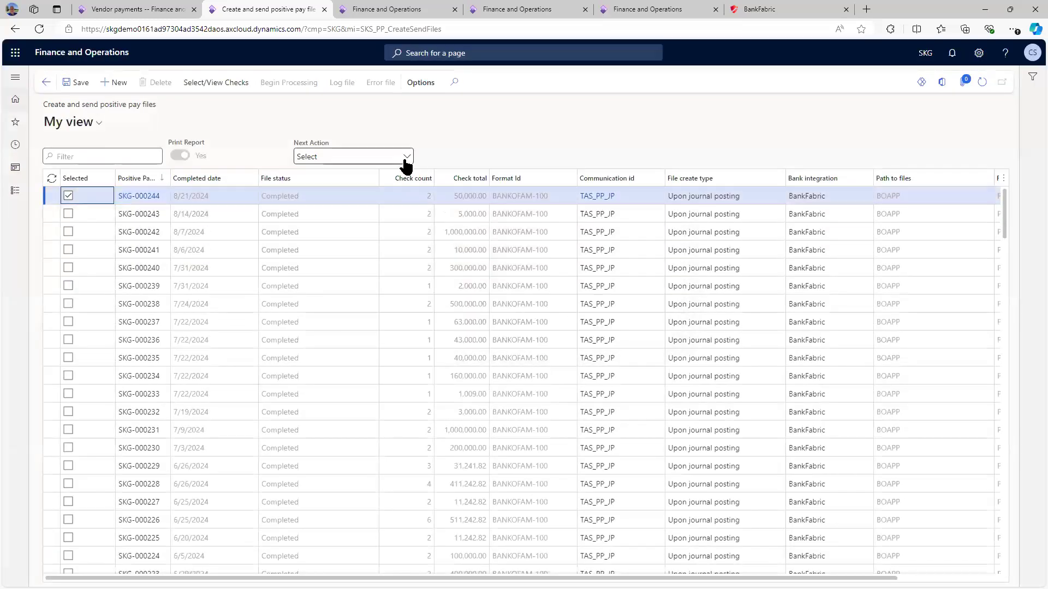
click(404, 160)
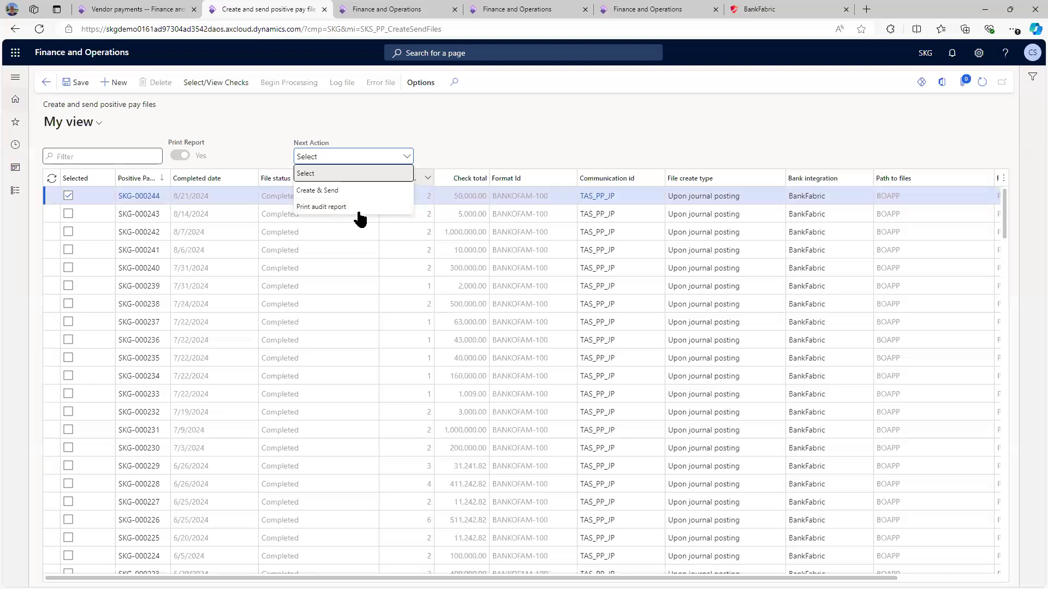
click(495, 162)
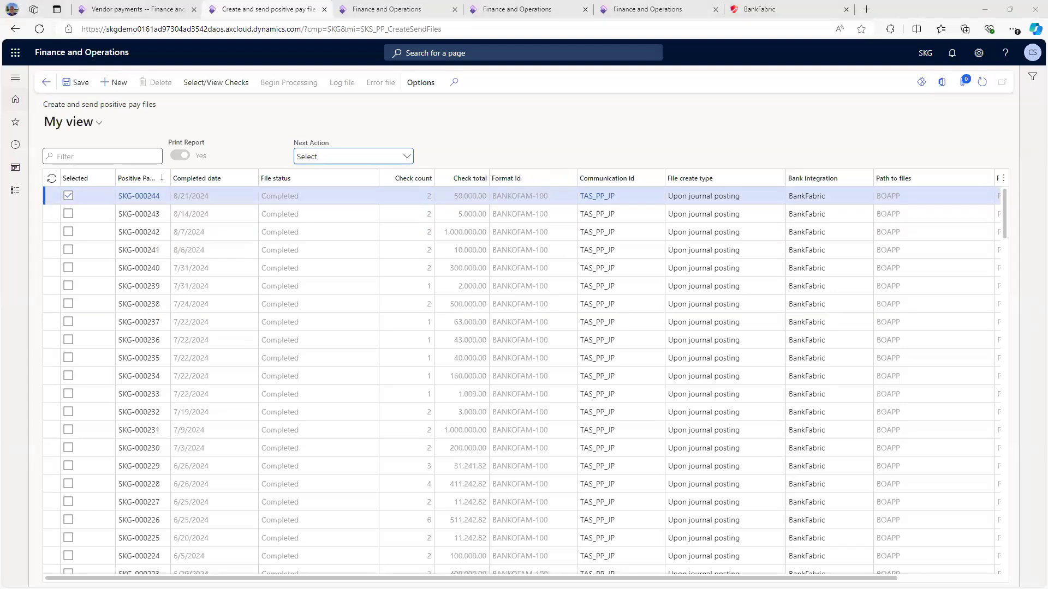
key(alt+Tab)
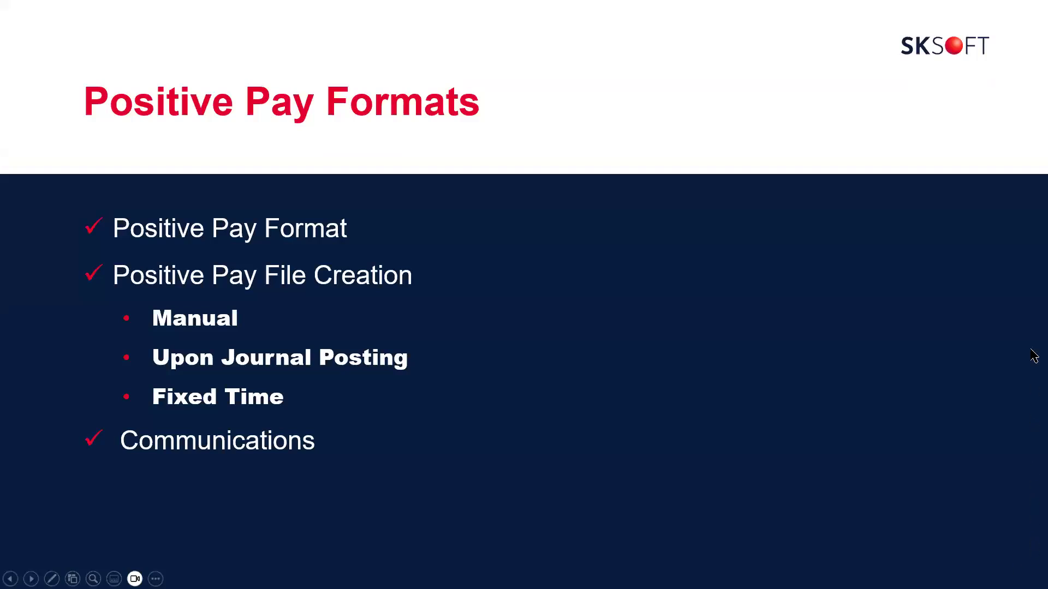
click(432, 487)
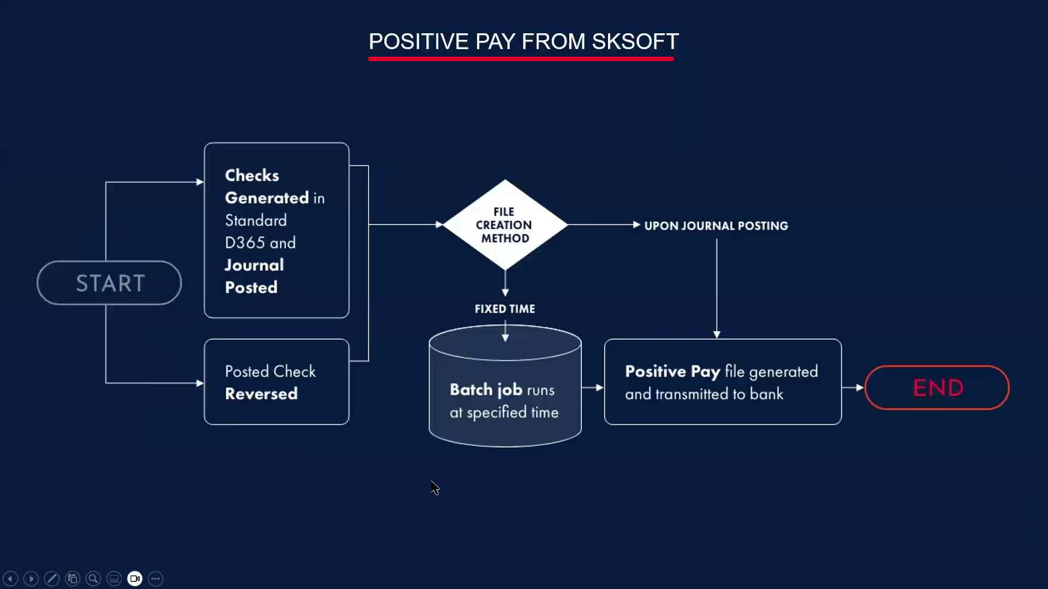
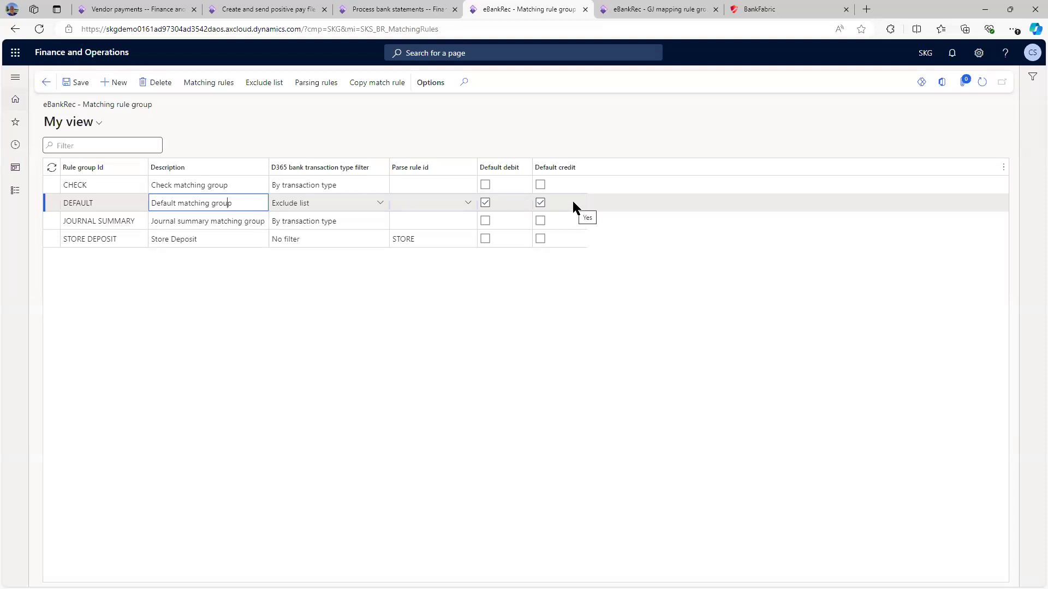
Examine the three matching rules of the DEFAULT bank reconciliation group, including their reference number options, tolerance and duplicate handling.
click(208, 83)
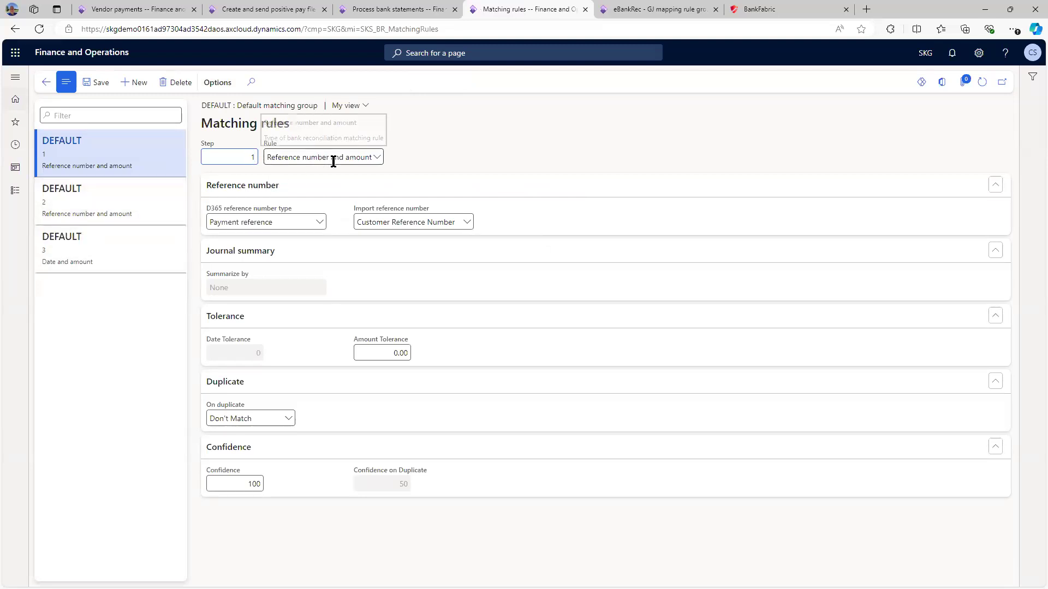
click(106, 254)
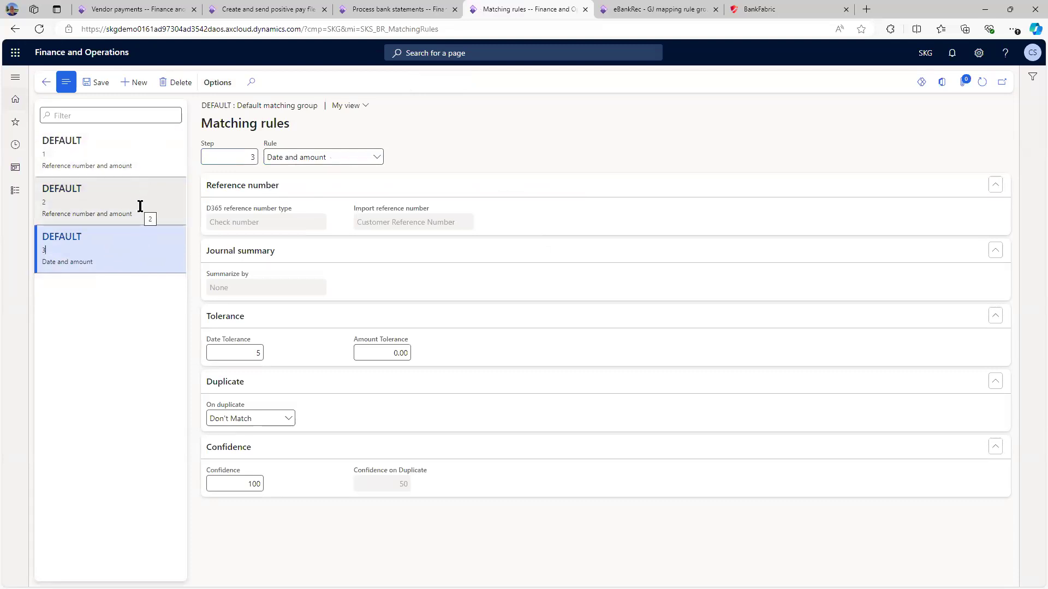
click(144, 164)
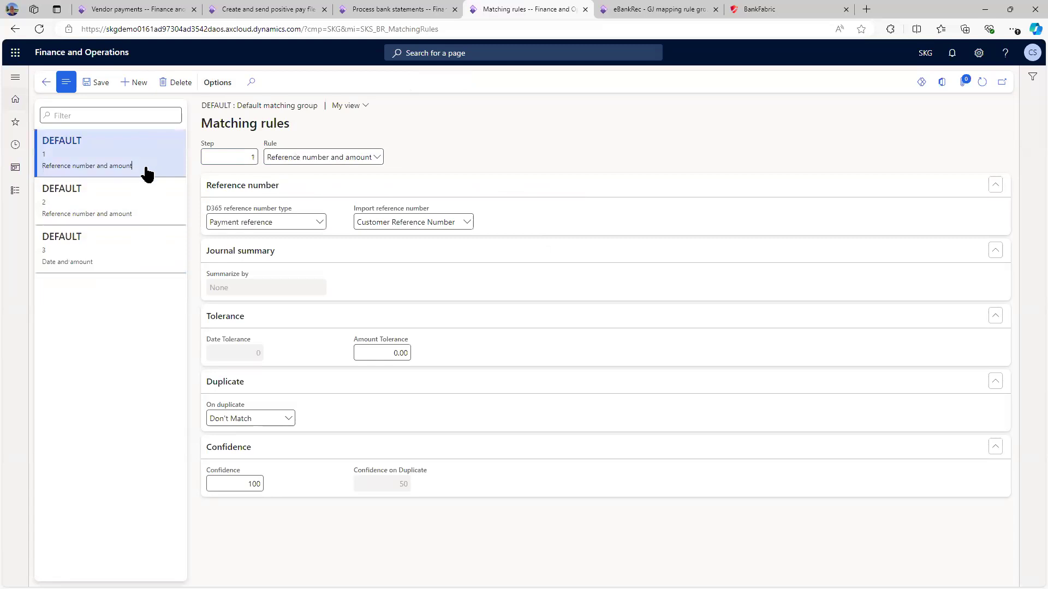
click(466, 224)
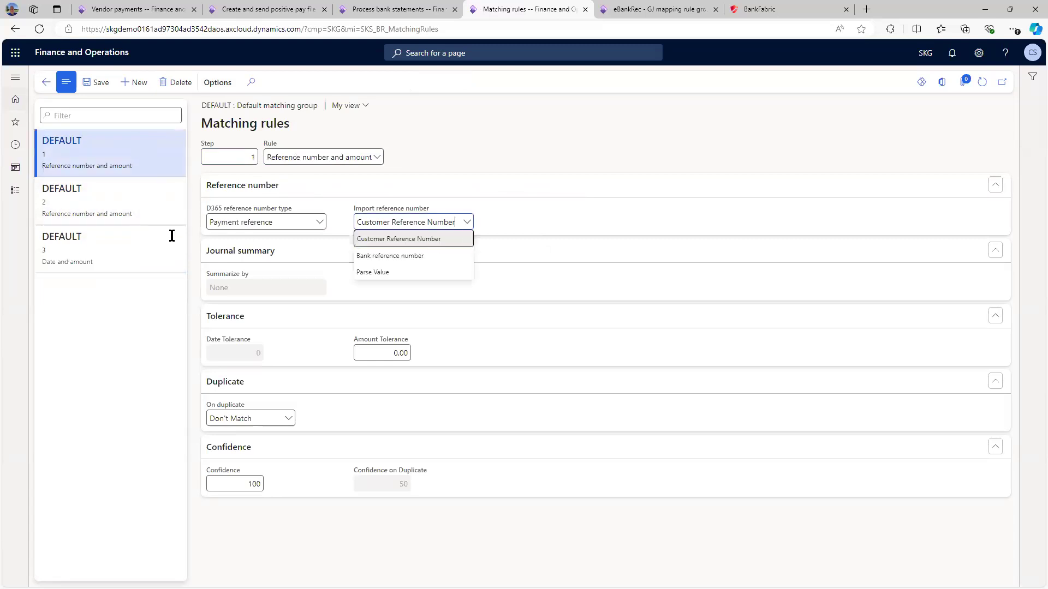
click(320, 225)
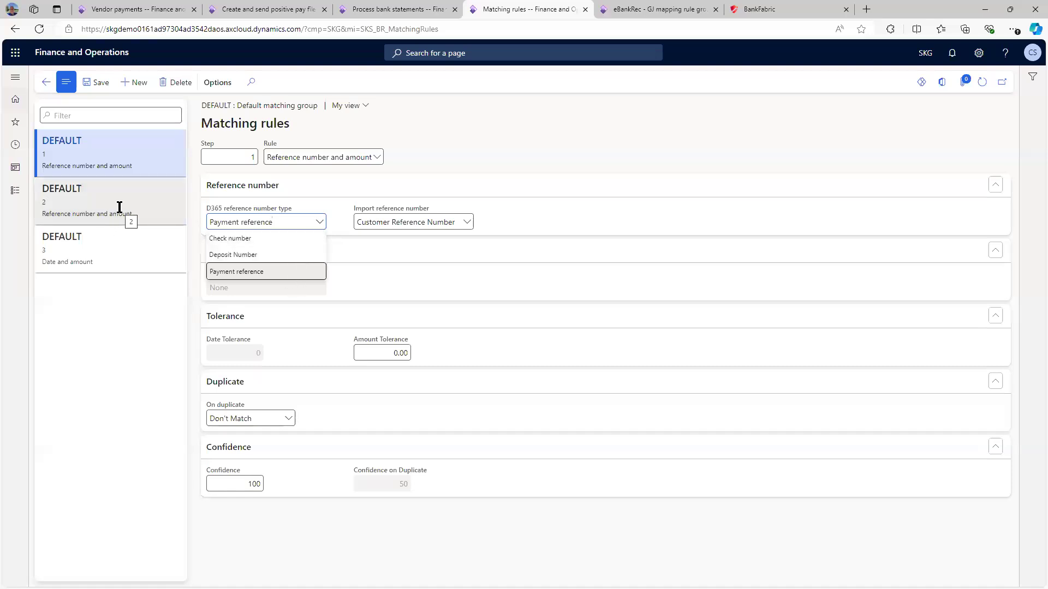
click(159, 171)
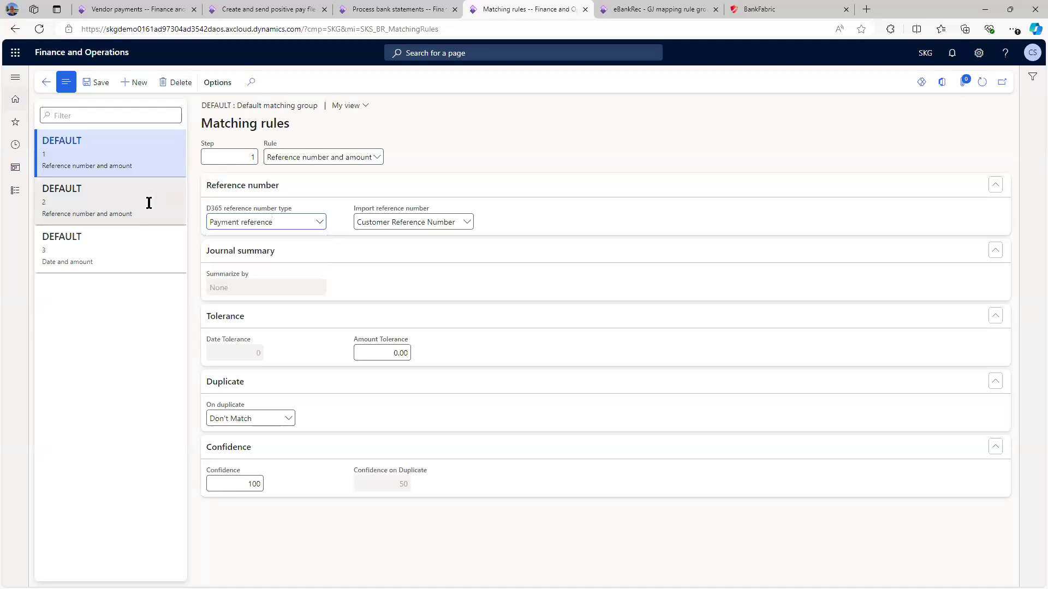
click(152, 219)
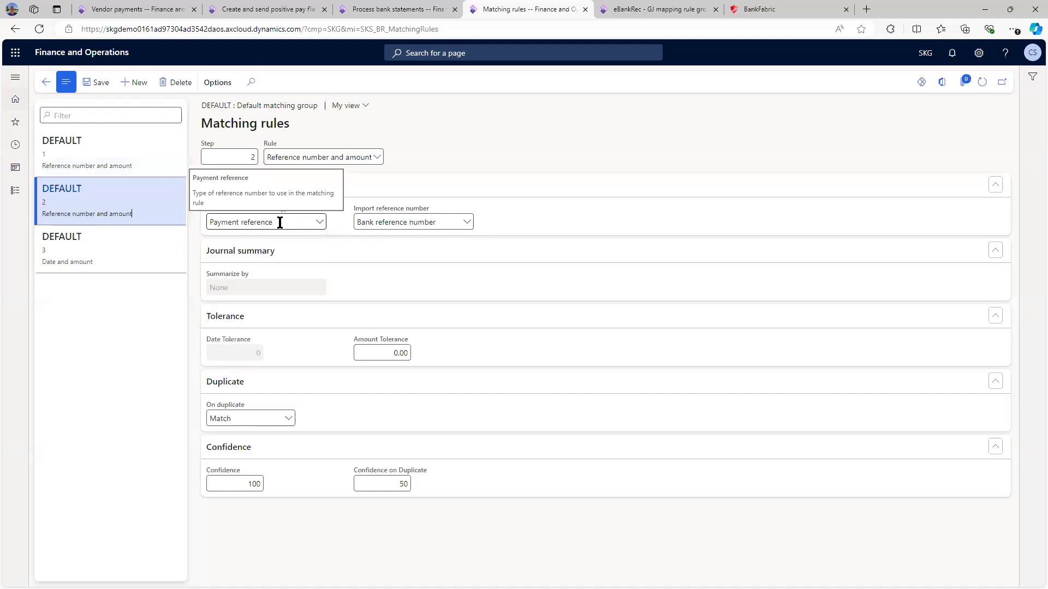
click(85, 250)
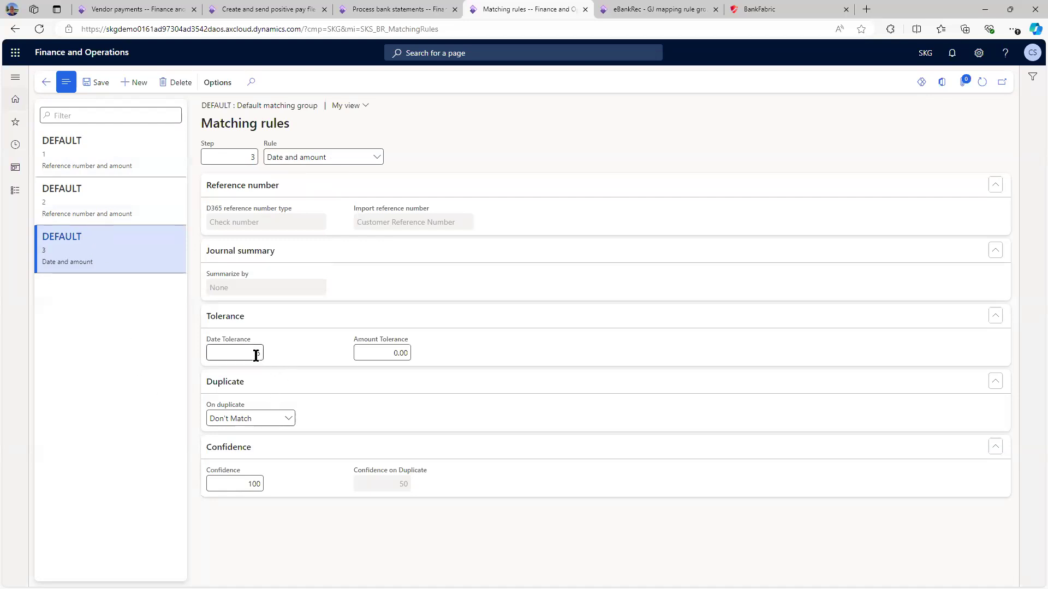
Try Match as the on-duplicate option of the Date and amount rule and restore Don't Match.
click(289, 421)
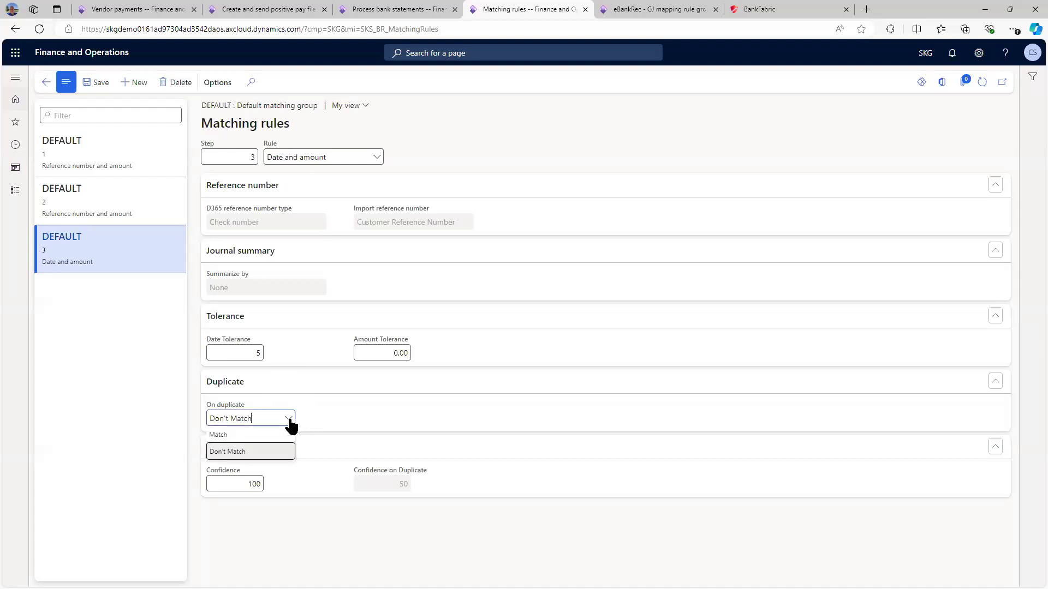
click(250, 436)
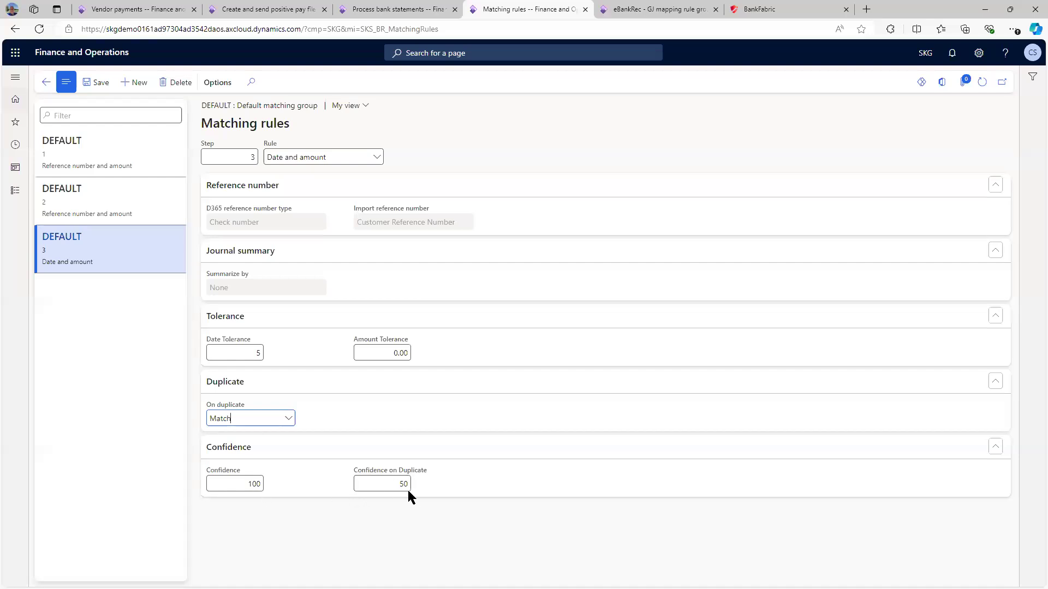
click(293, 420)
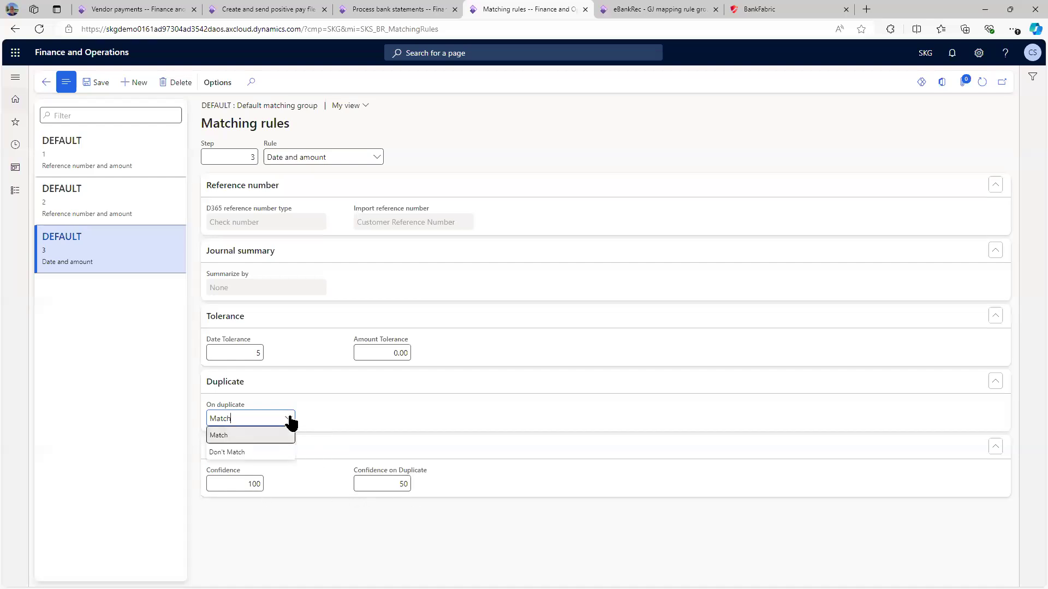
click(245, 454)
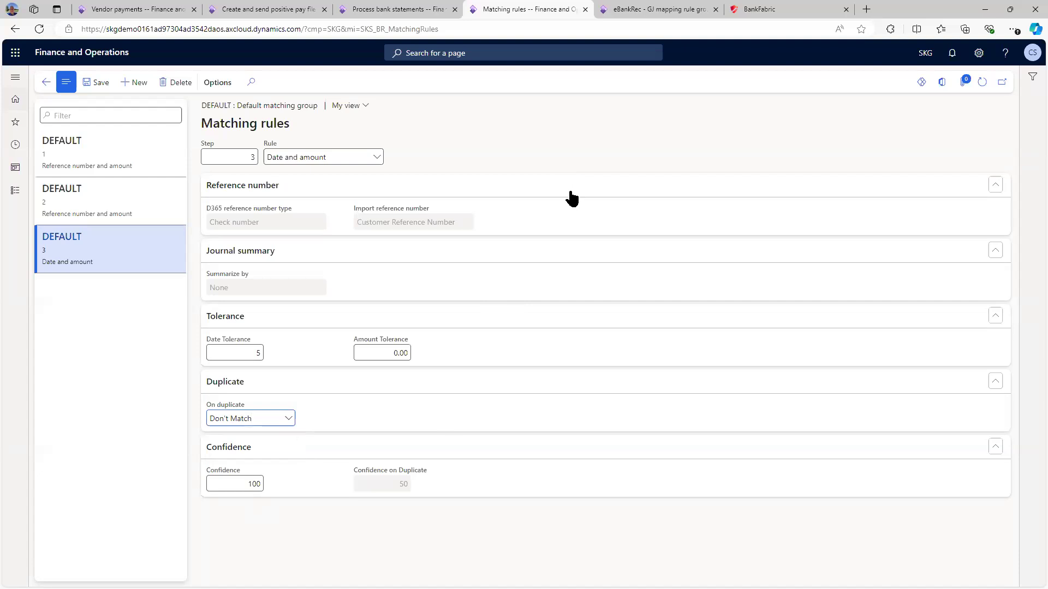
Return to the matching rule groups and review the JOURNAL SUMMARY group's transaction type filter.
click(46, 81)
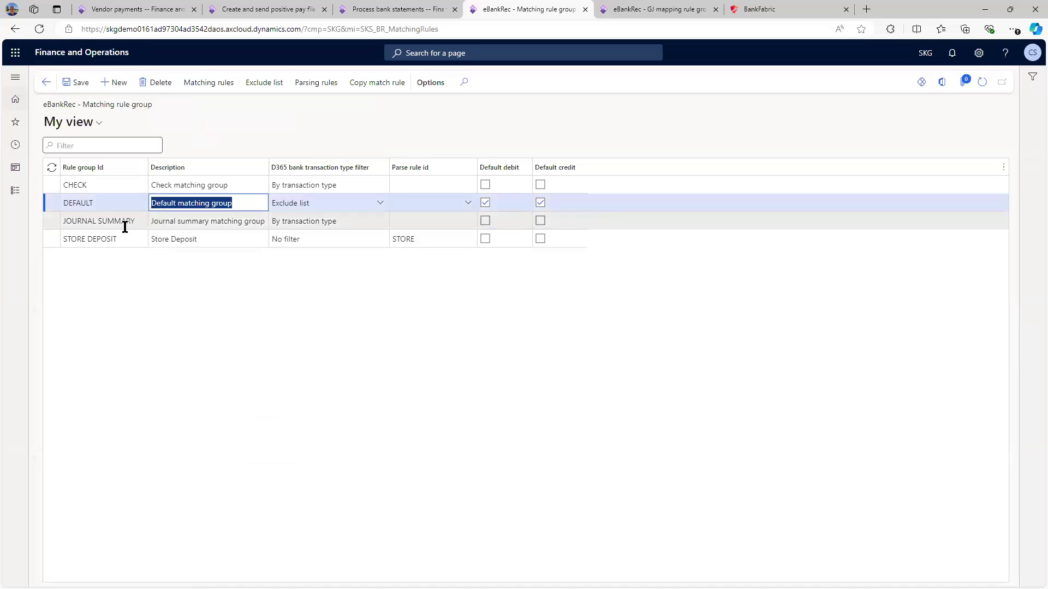
click(136, 223)
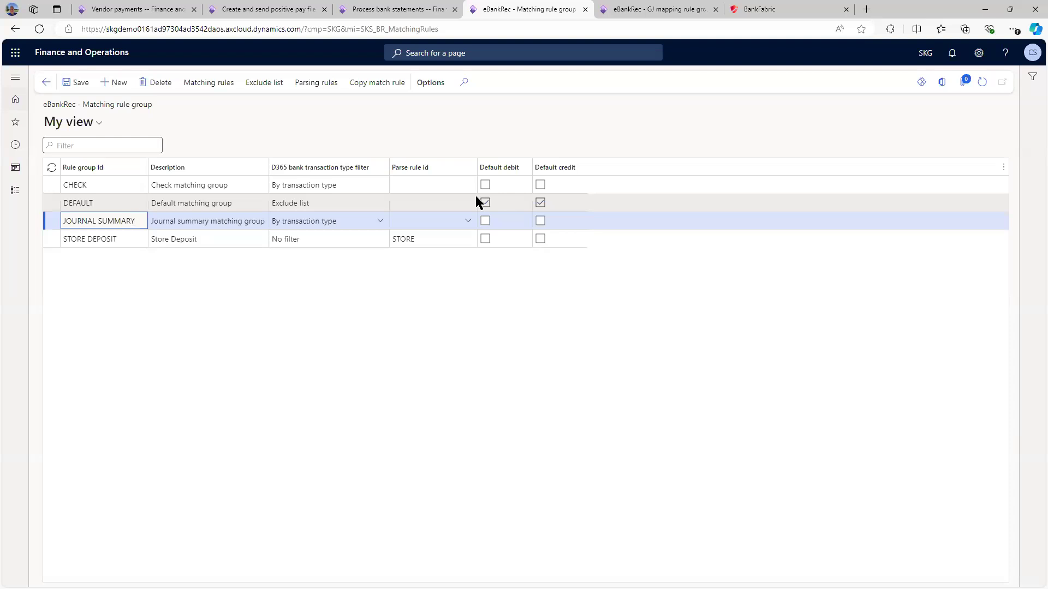
Examine the GJ mapping rule lookups of the DIR_WITH group, including the ADP TAX and Paymentech Merchant Services offset accounts.
click(649, 23)
click(650, 10)
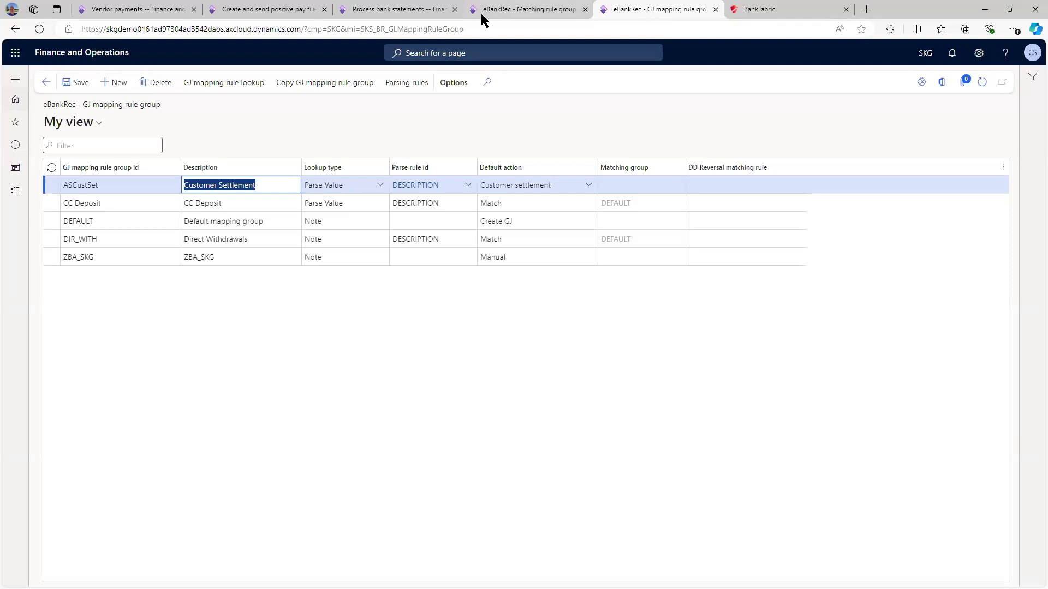
click(141, 221)
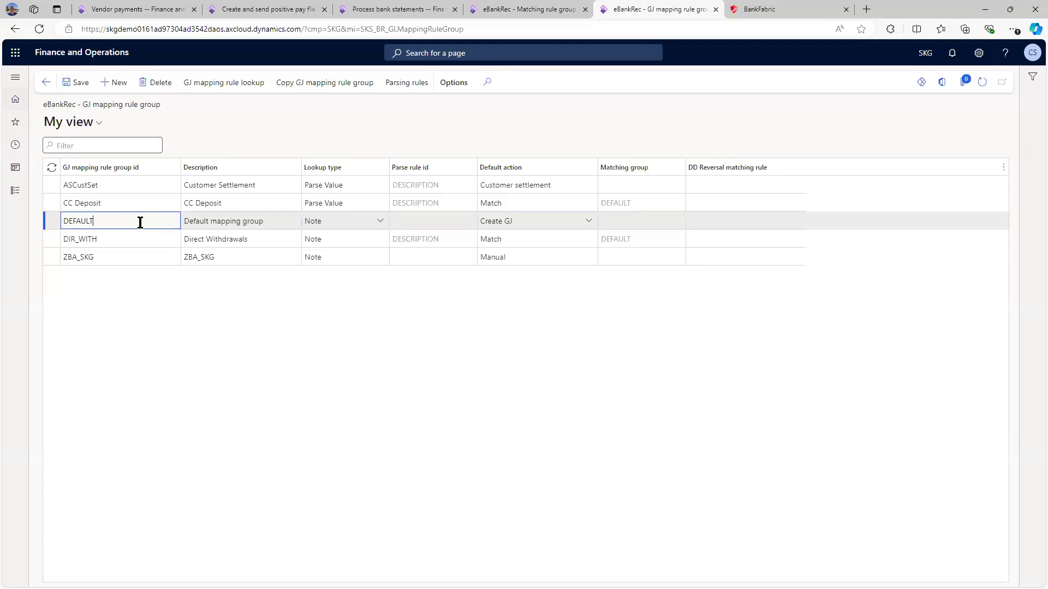
click(131, 240)
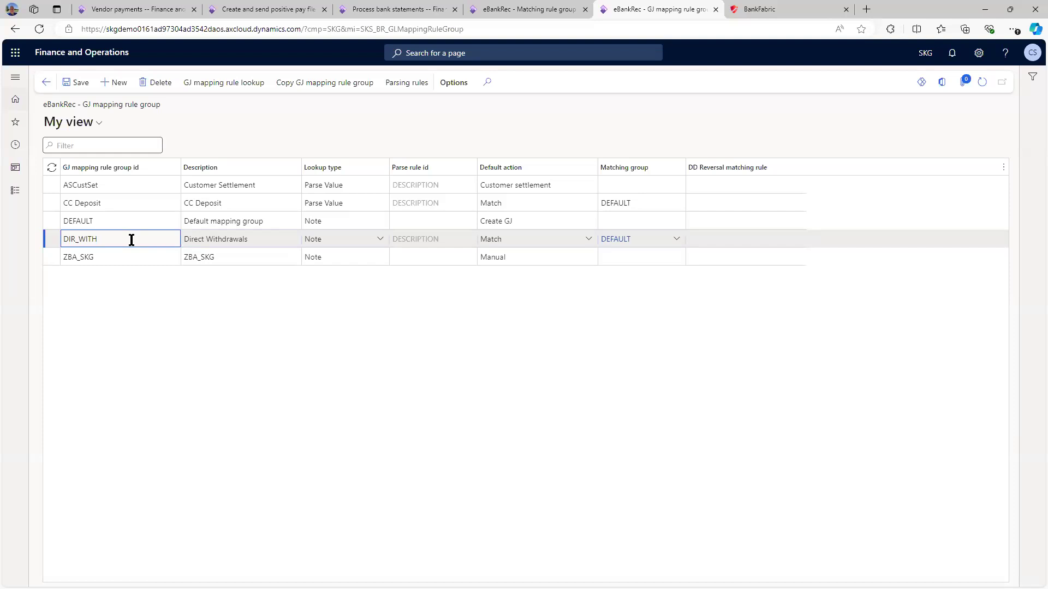
click(242, 87)
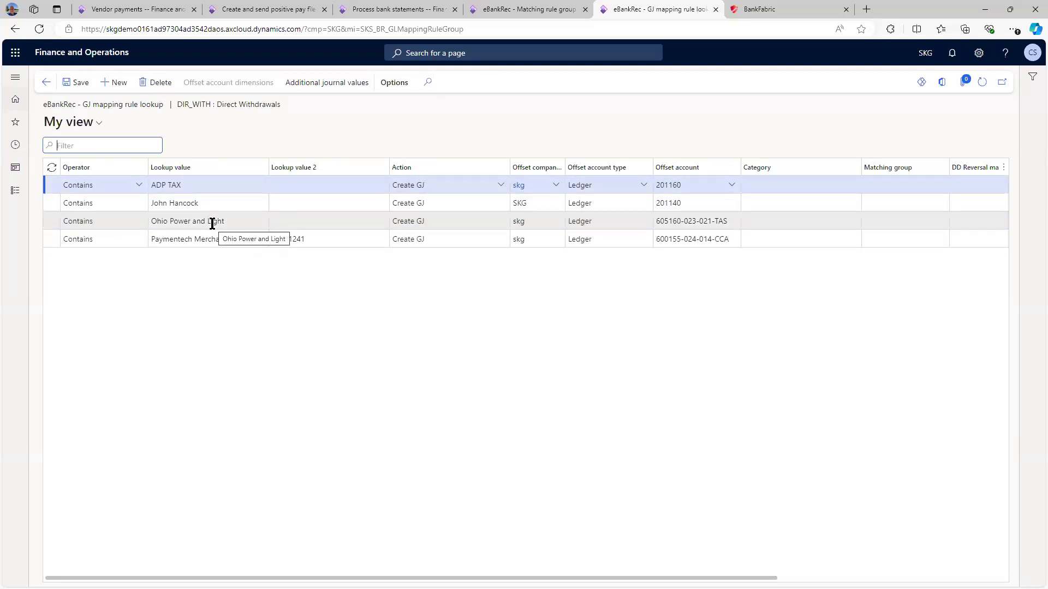
click(182, 186)
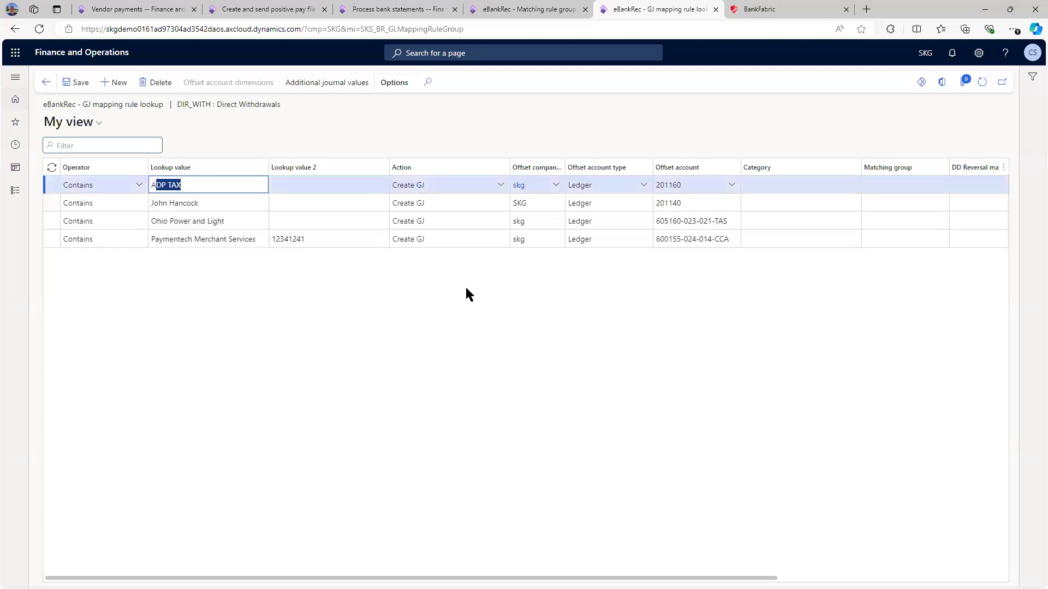
mouse_move(673, 186)
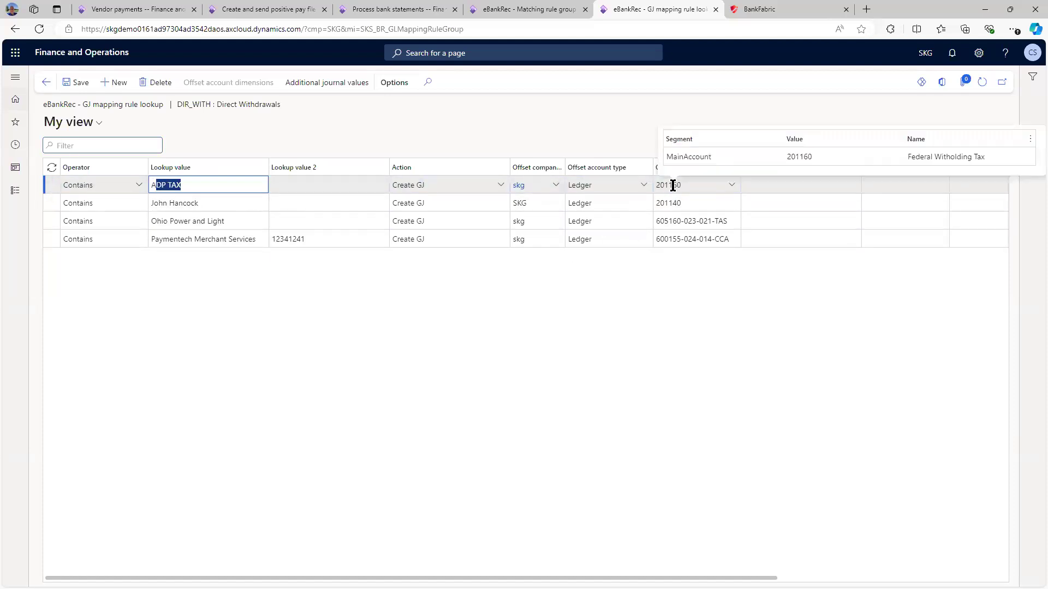
click(243, 239)
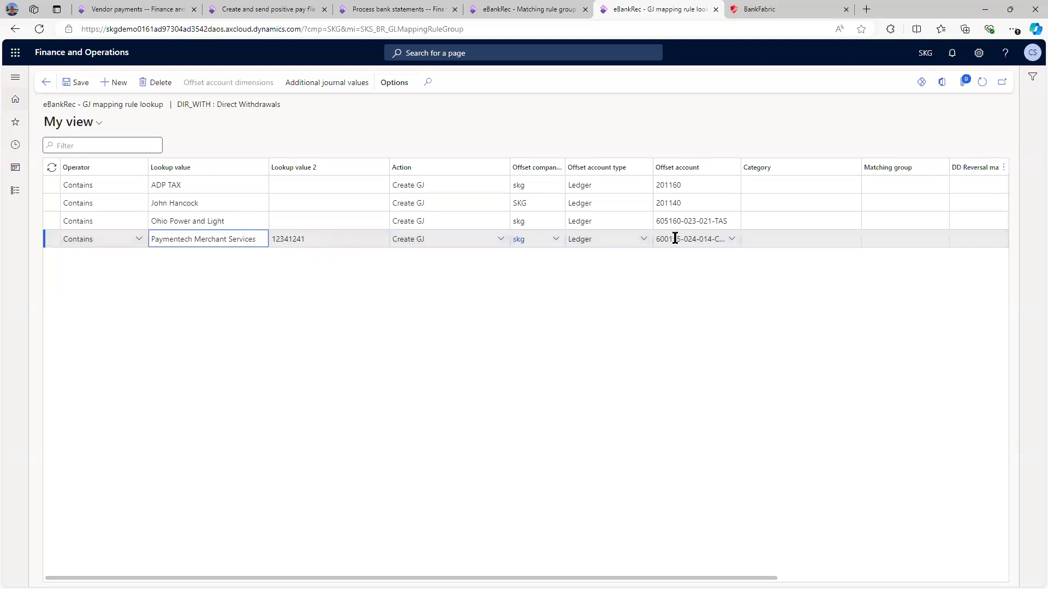
mouse_move(675, 238)
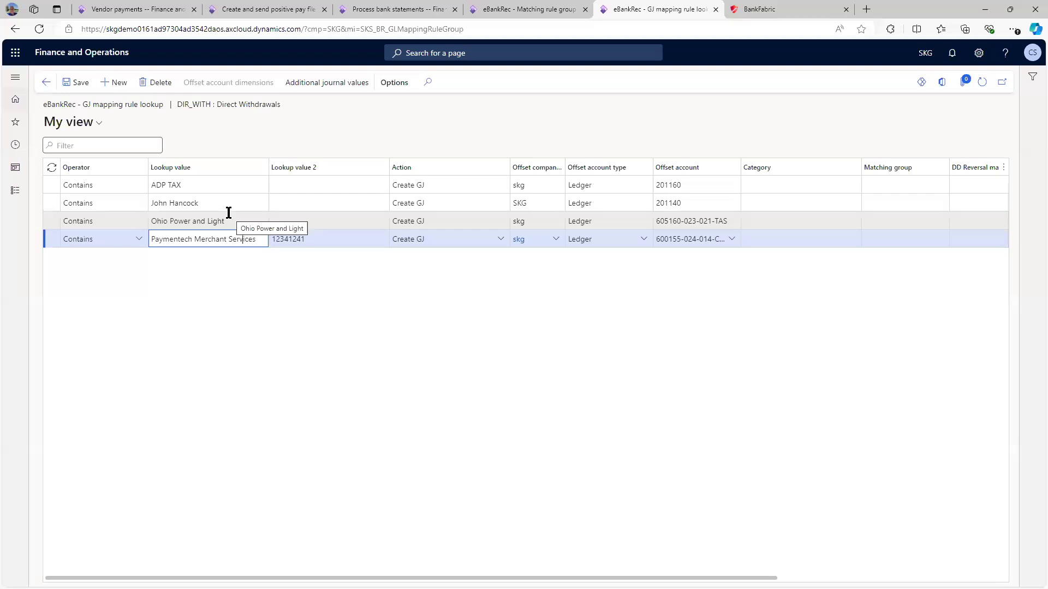
Examine the GJ mapping rule lookups of the ZBA_SKG group, including their lookup values and offset accounts.
click(46, 82)
click(235, 257)
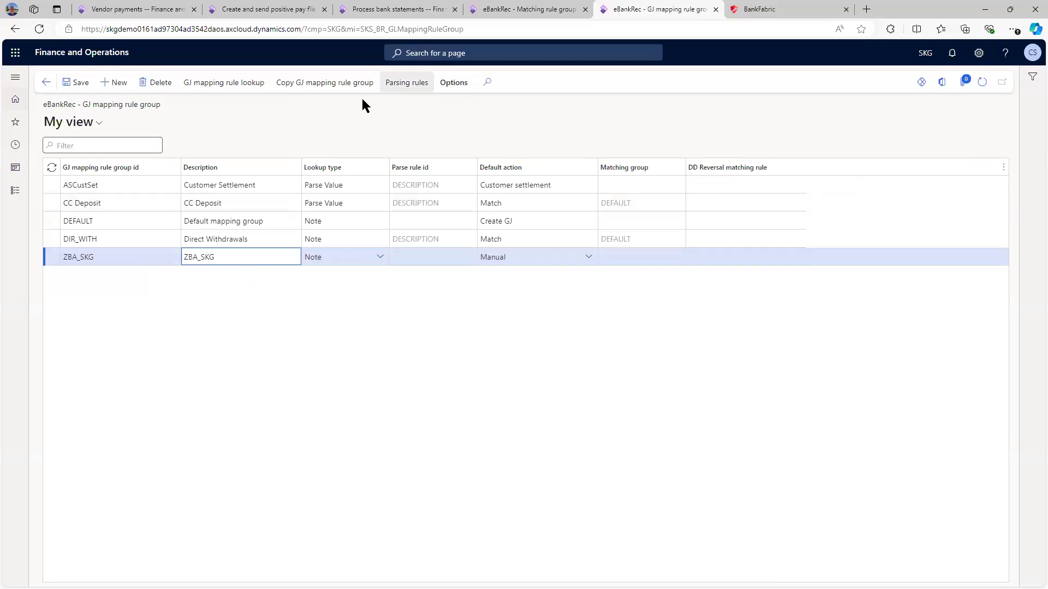
click(234, 84)
click(240, 105)
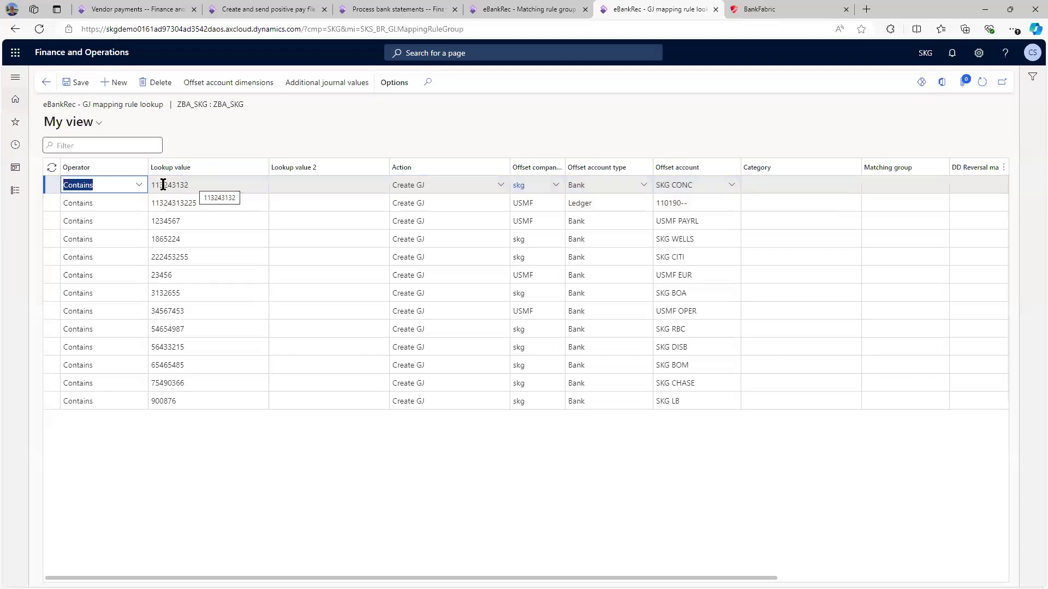
click(188, 185)
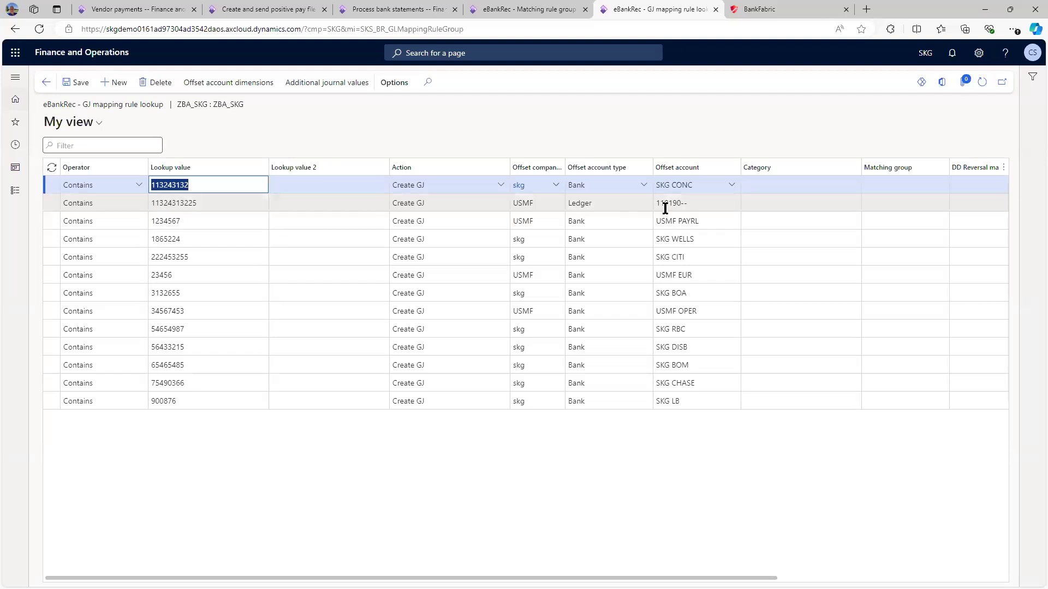
mouse_move(668, 203)
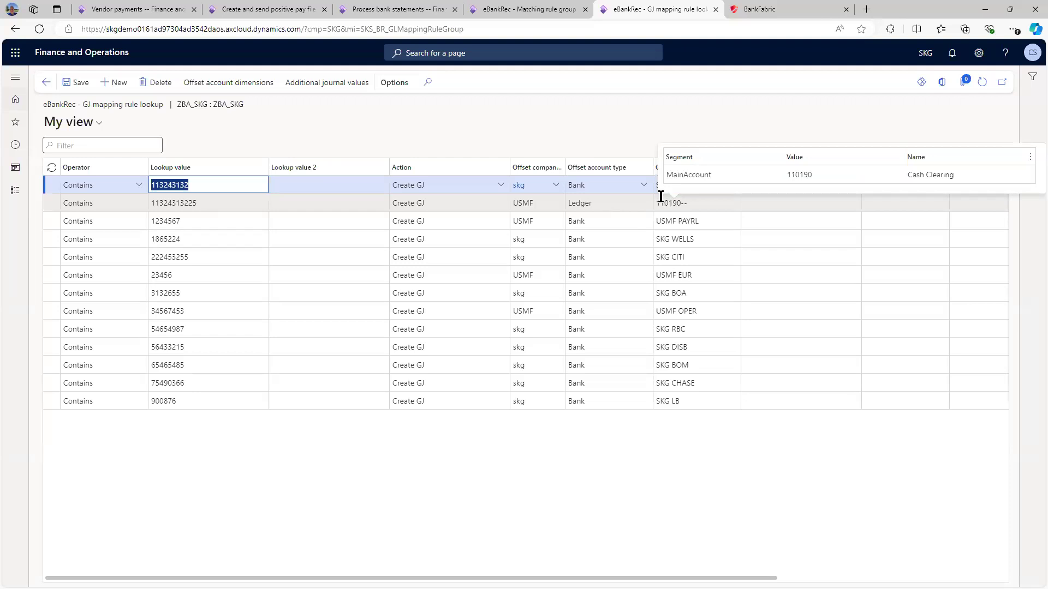
Filter the bank statement processing to unreconciled statements with Matched set to All, and choose bank statement BOA_21020.
click(399, 11)
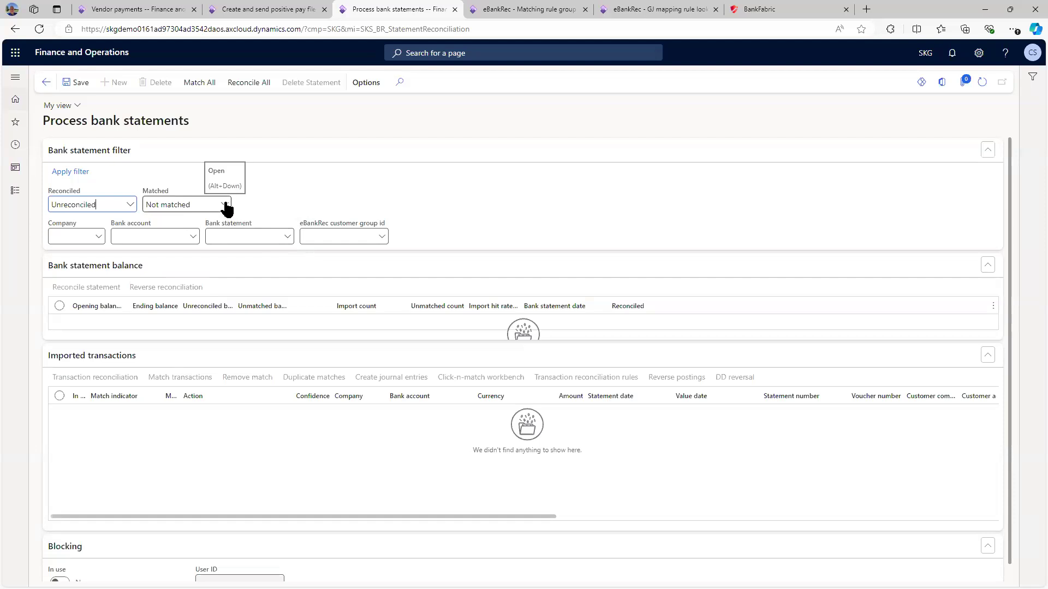
click(100, 205)
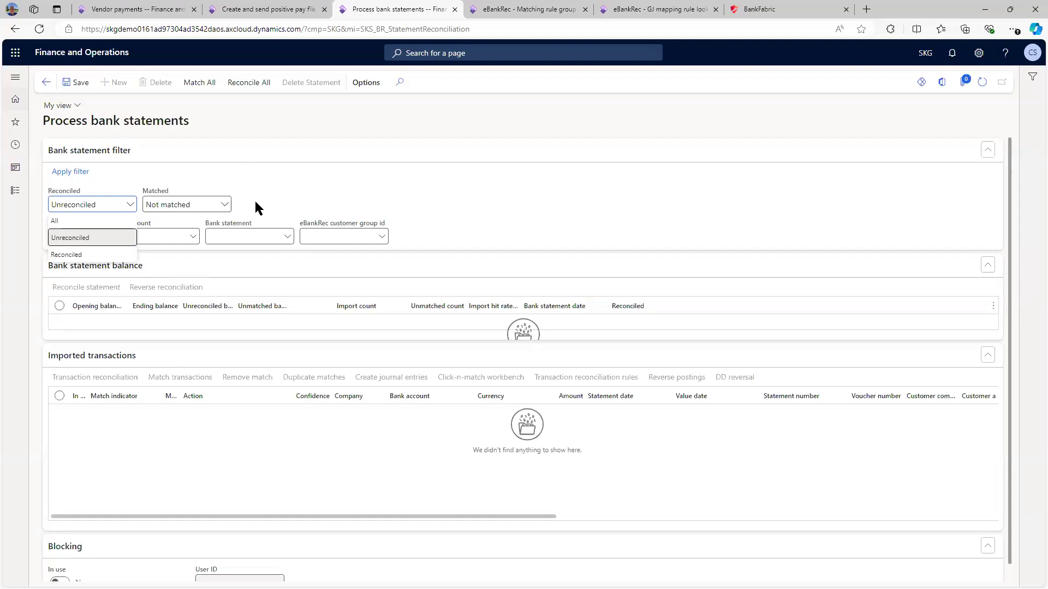
click(225, 206)
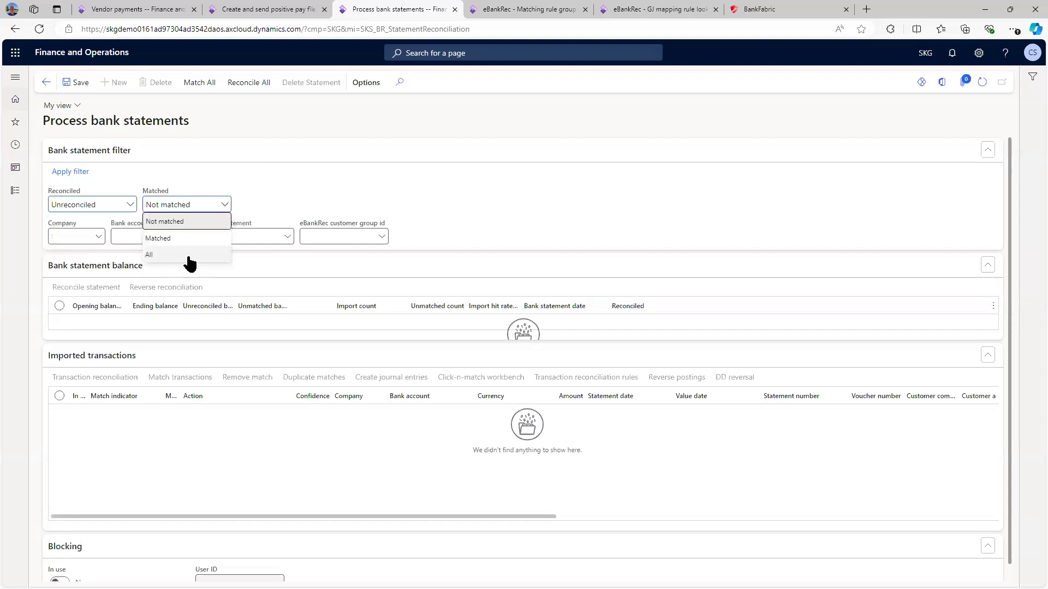
click(162, 255)
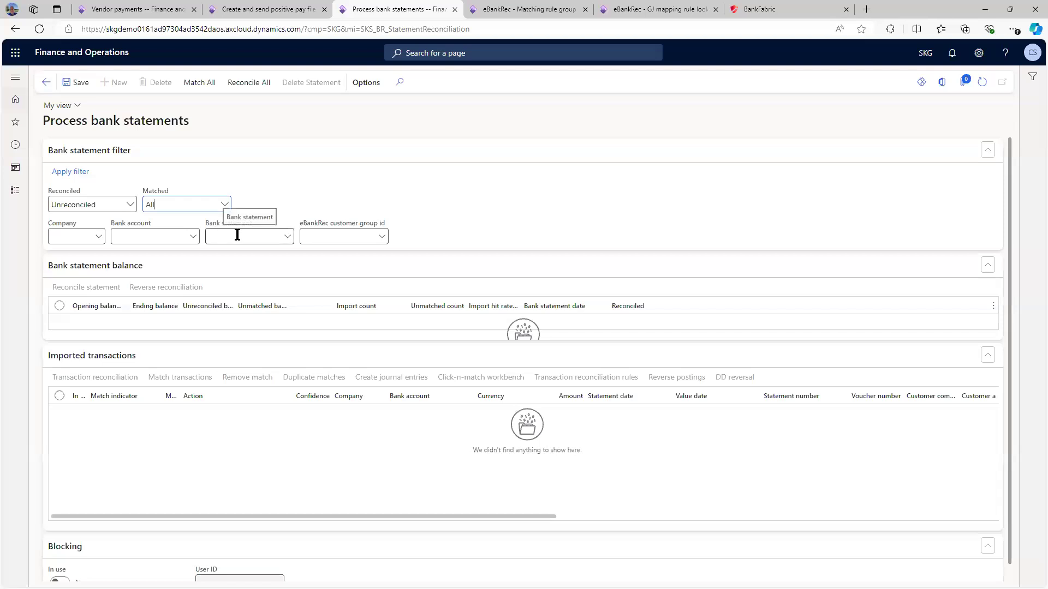
click(288, 241)
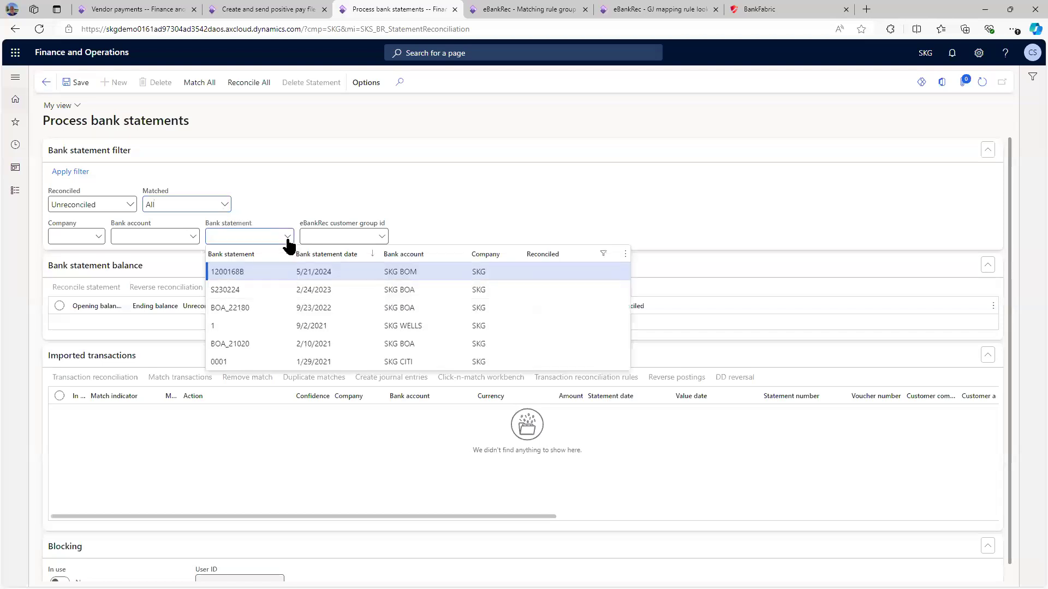
click(249, 344)
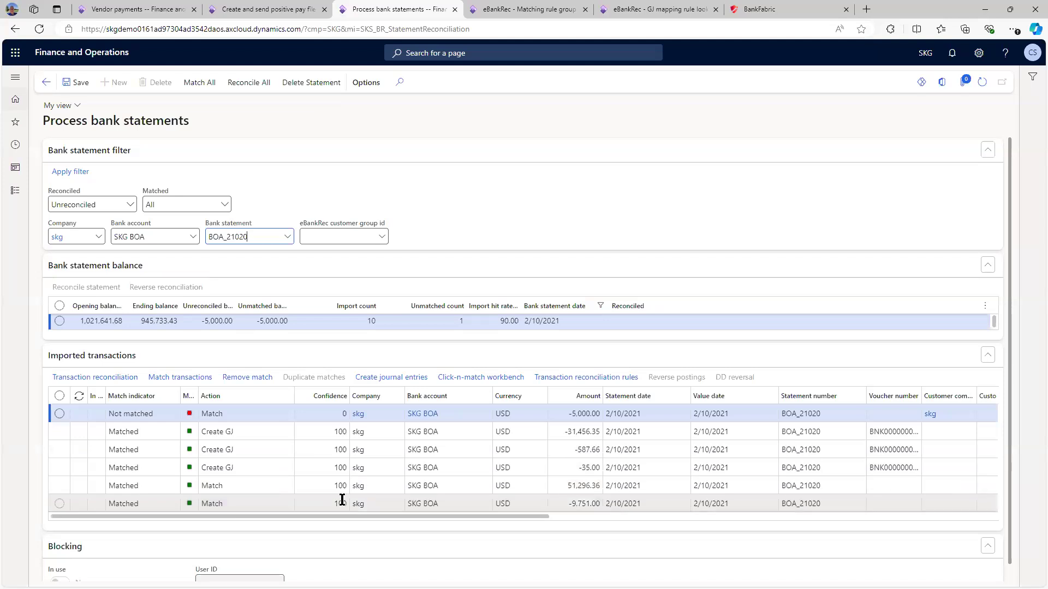
Open the transaction reconciliation for the unmatched -5,000.00 imported transaction and show it in full screen.
click(228, 417)
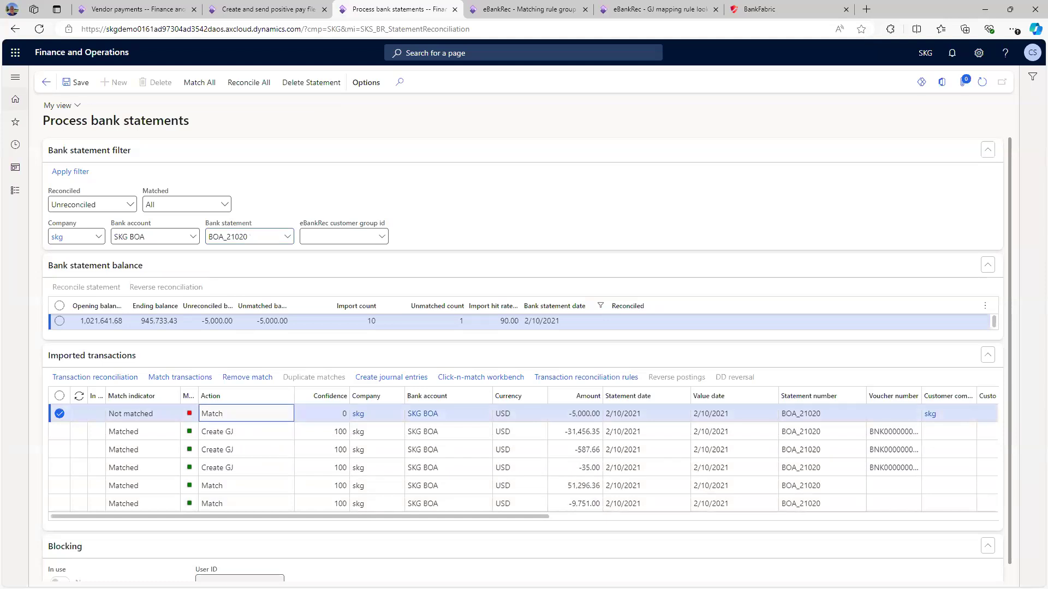
click(115, 377)
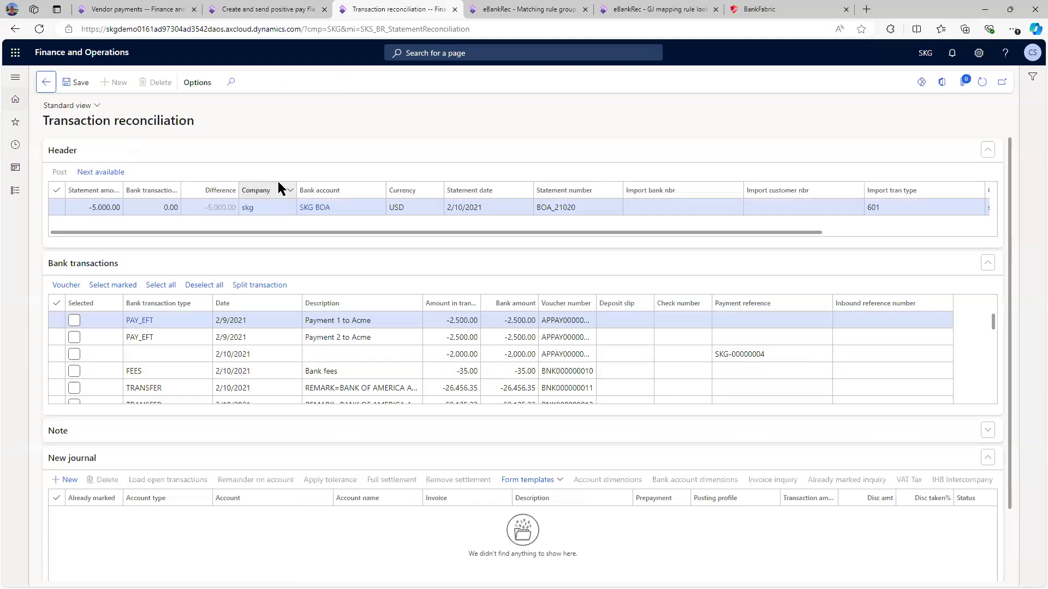
key(F11)
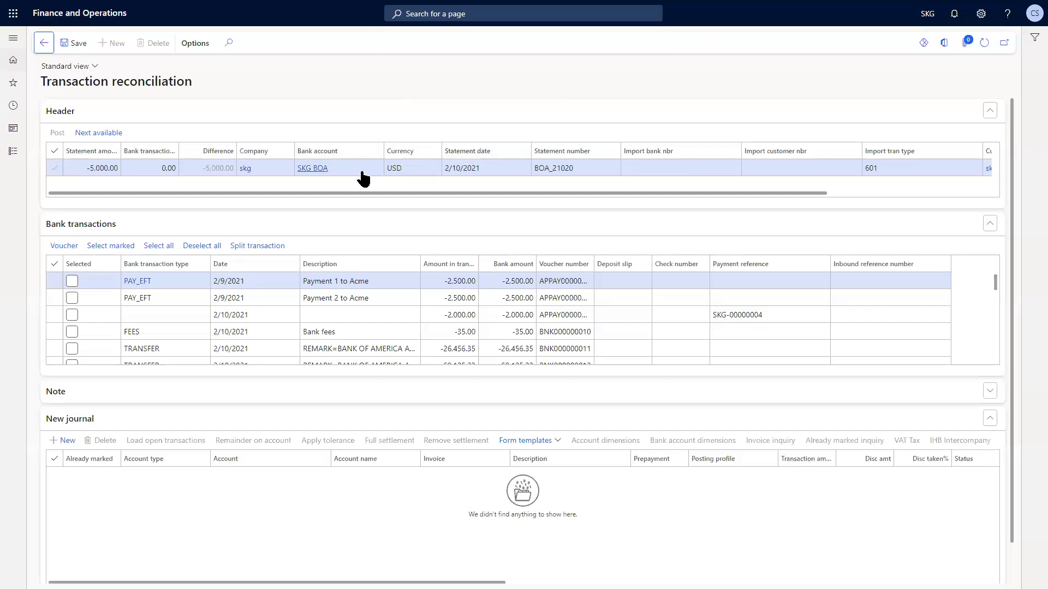
mouse_move(368, 179)
Apply the Tax Breakdown form template to the new journal of the -5,000.00 transaction.
click(557, 447)
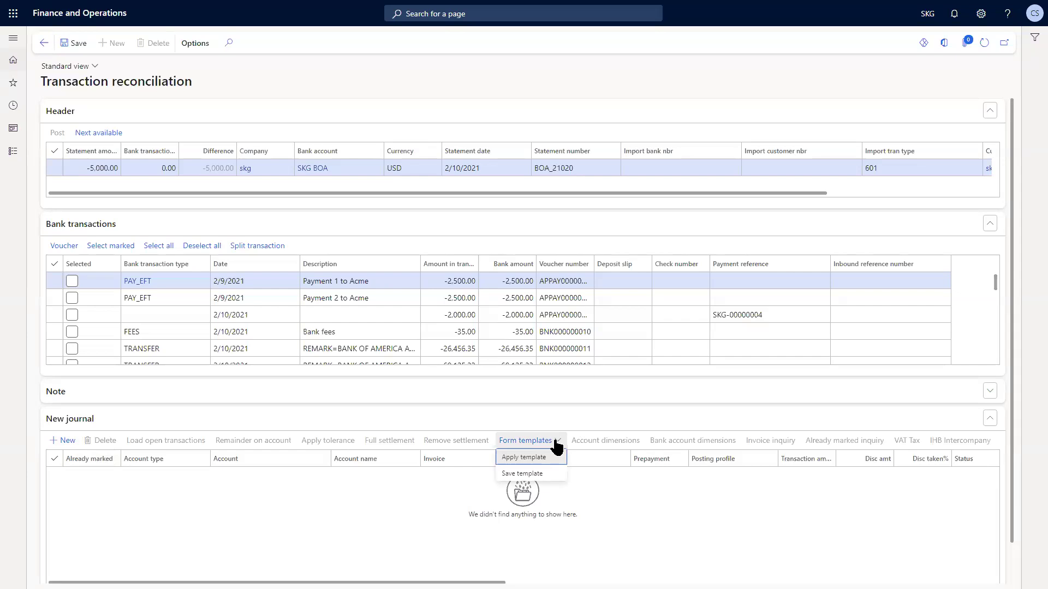
click(529, 458)
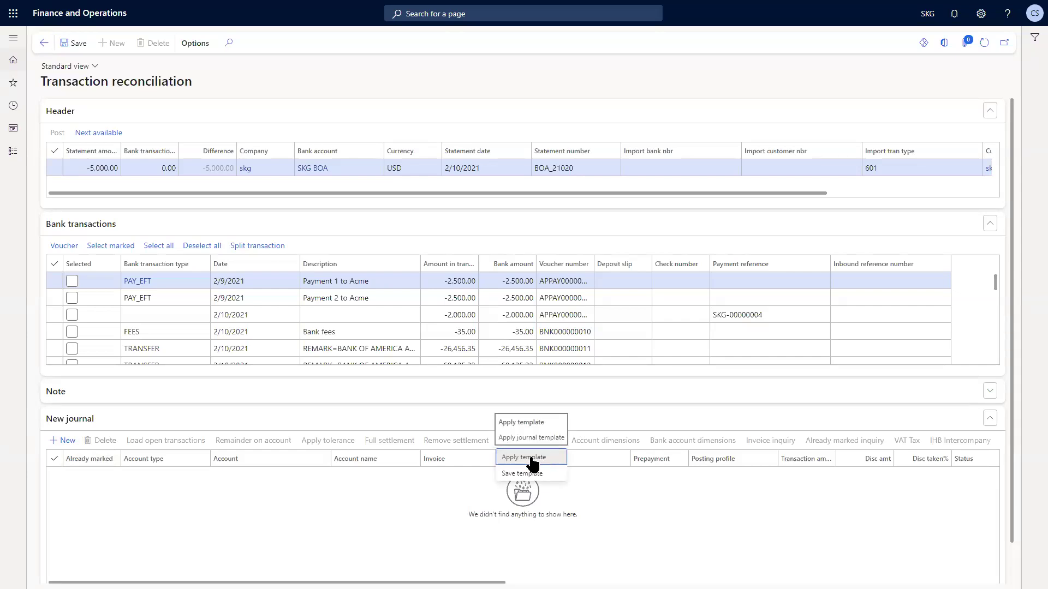
click(531, 460)
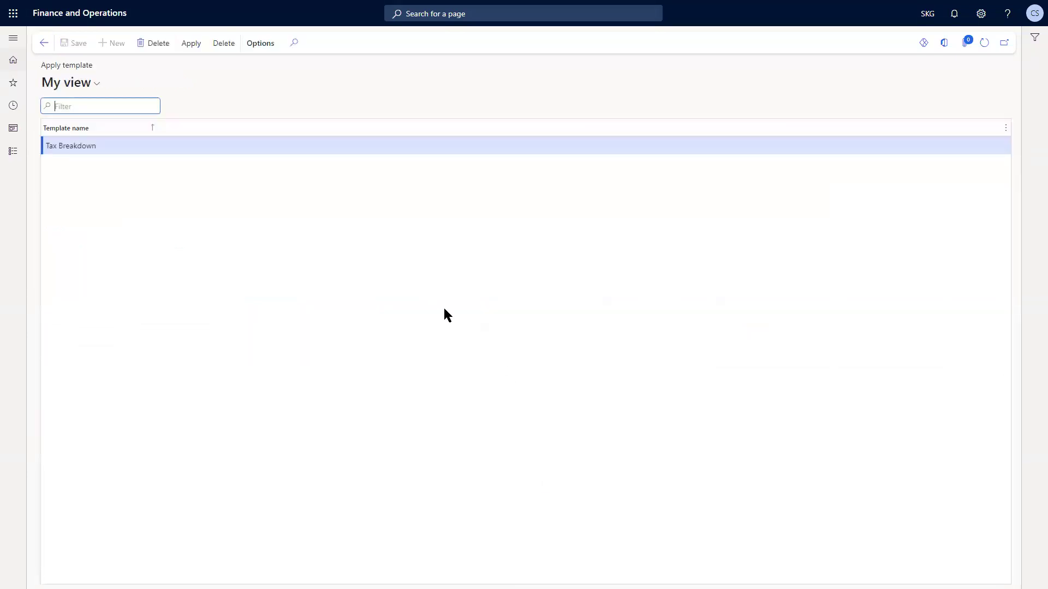
click(211, 49)
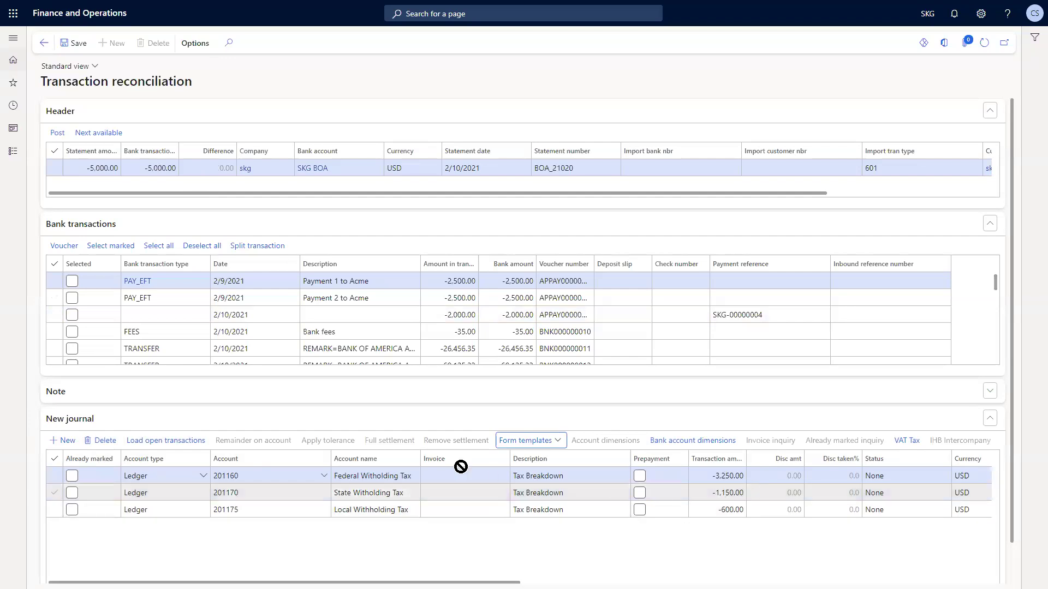
Delete all Tax Breakdown lines from the new journal.
click(55, 460)
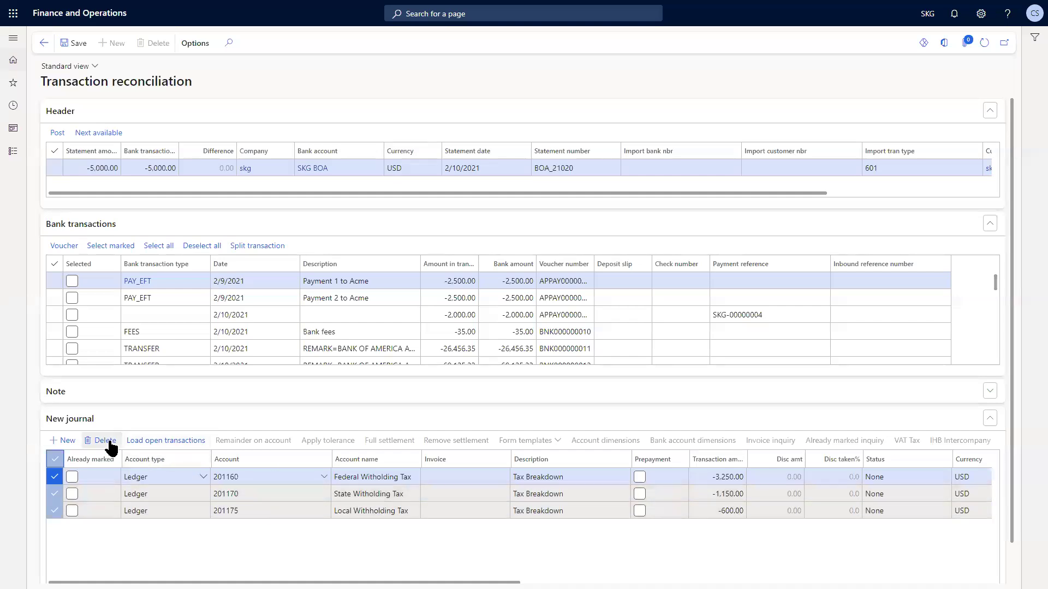
key(alt+Delete)
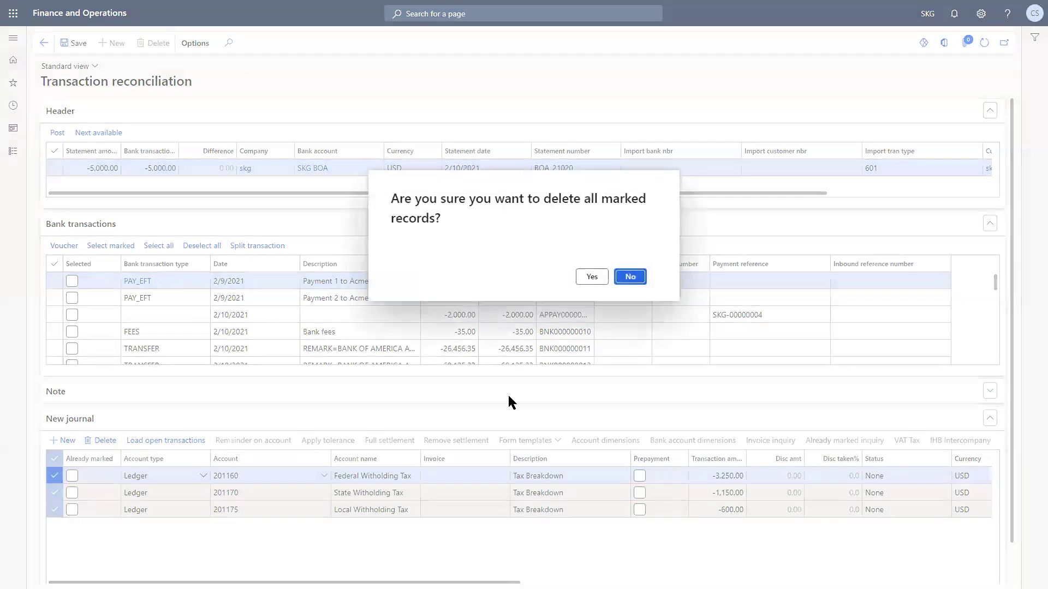
click(589, 276)
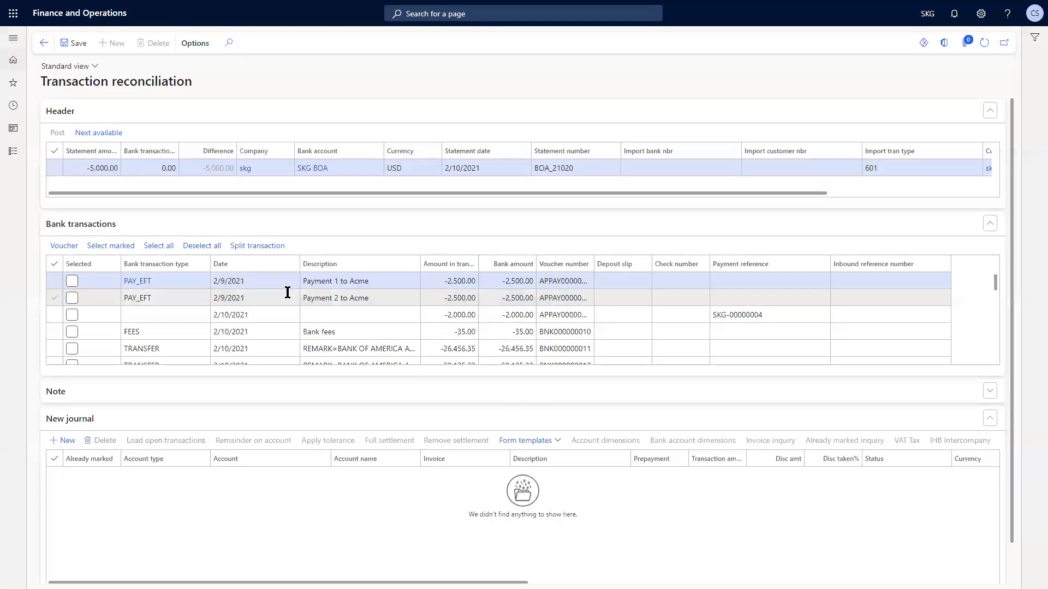
Select the bank transactions Payment 1 to Acme and Payment 2 to Acme for the -5,000.00 statement line and post the match.
click(72, 281)
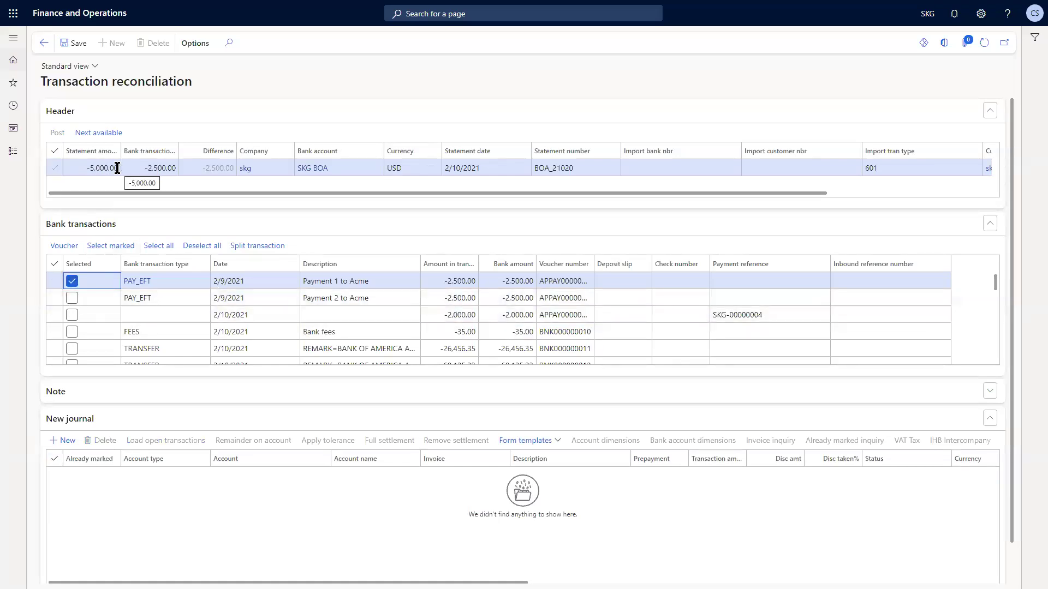
click(72, 298)
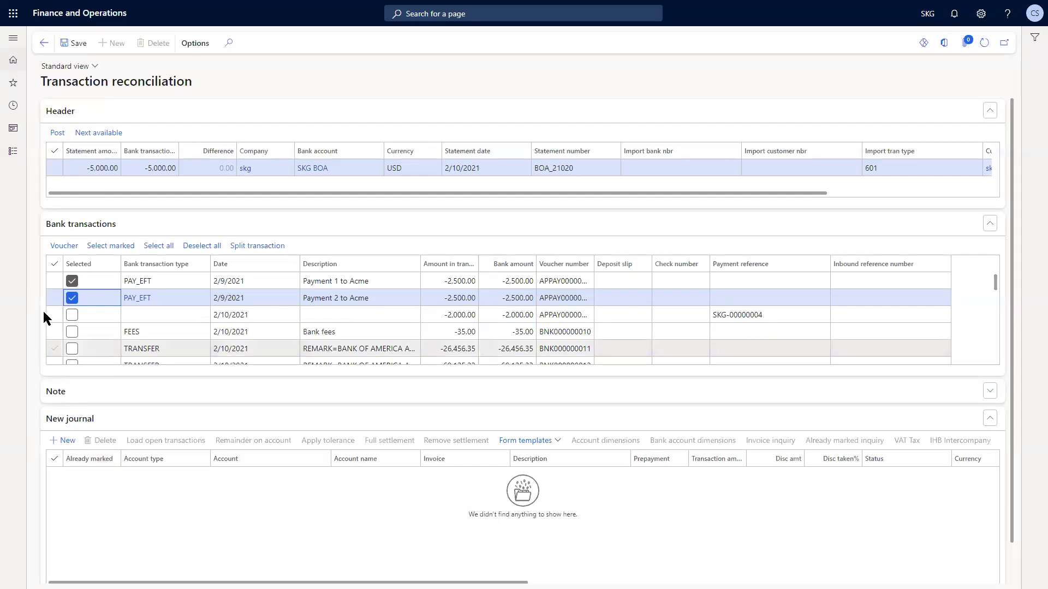
click(58, 134)
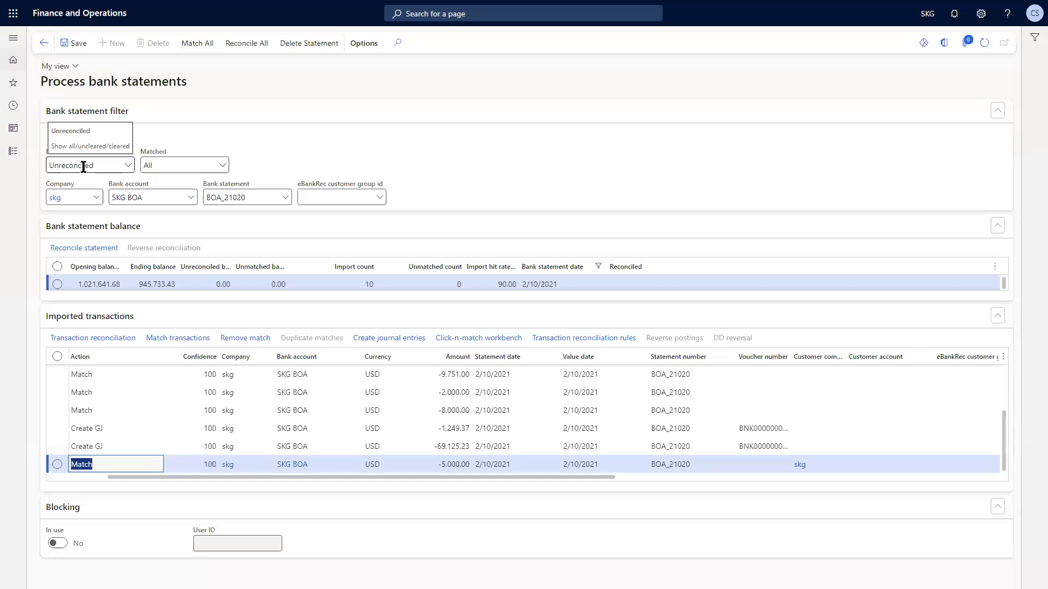
Reconcile bank statement BOA_21020 and review the match indicators of its imported transactions.
scroll(135, 417, up, 2)
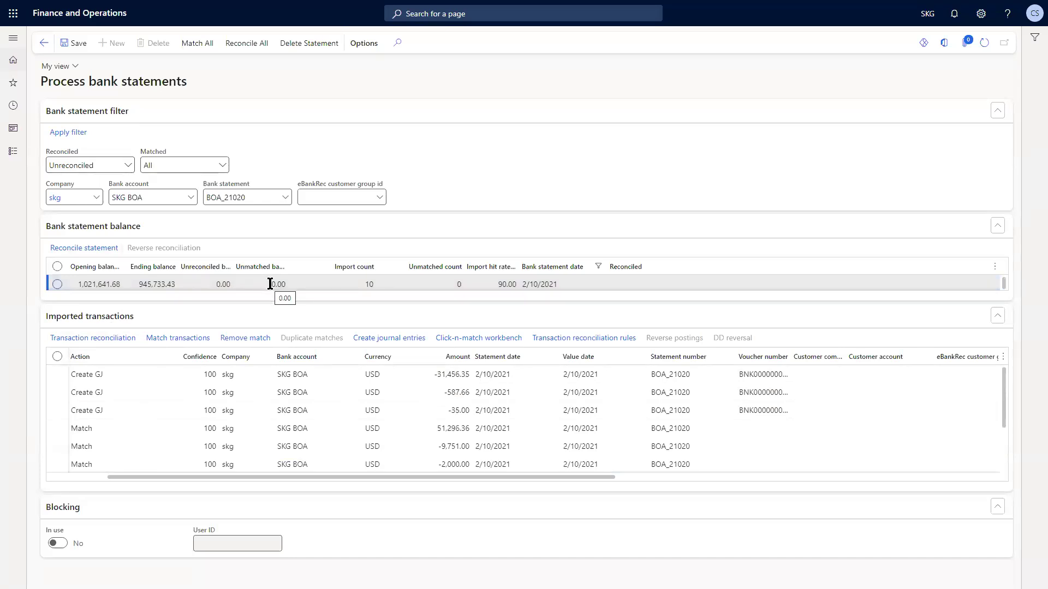
click(100, 248)
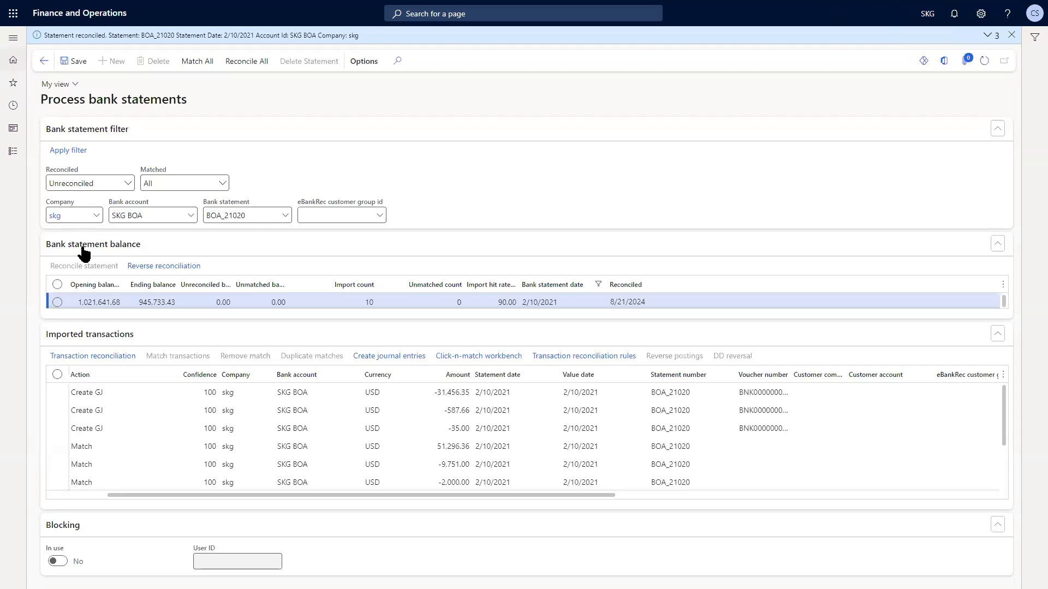
drag(132, 495, 47, 495)
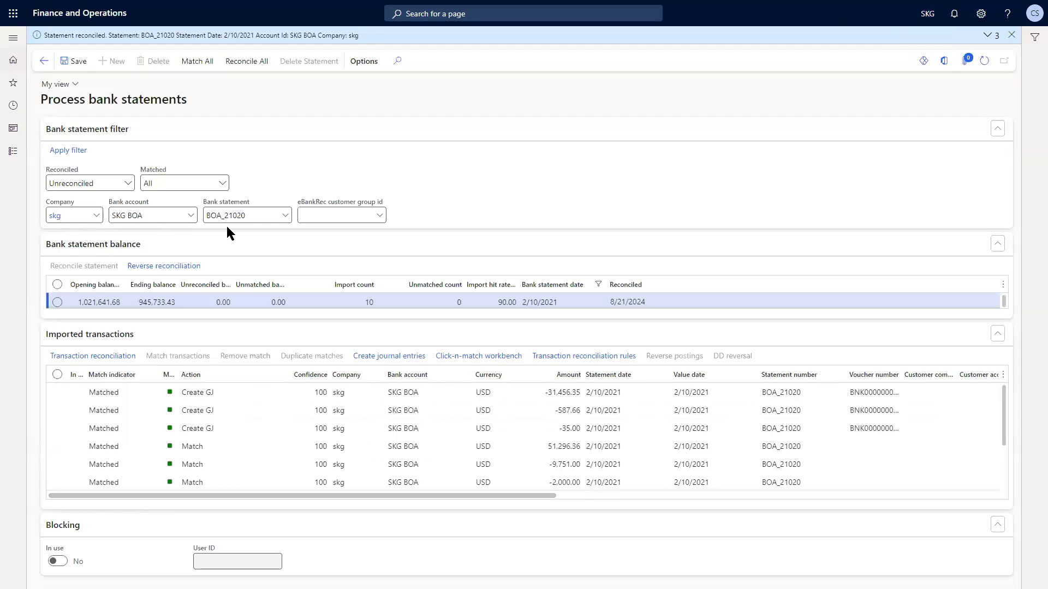
click(248, 215)
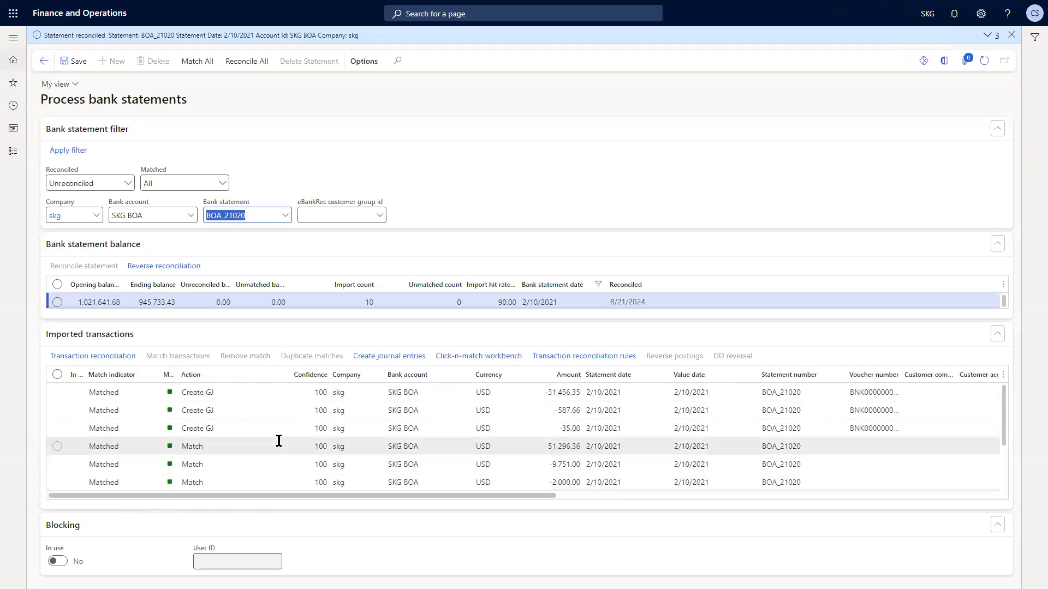
scroll(532, 480, down, 2)
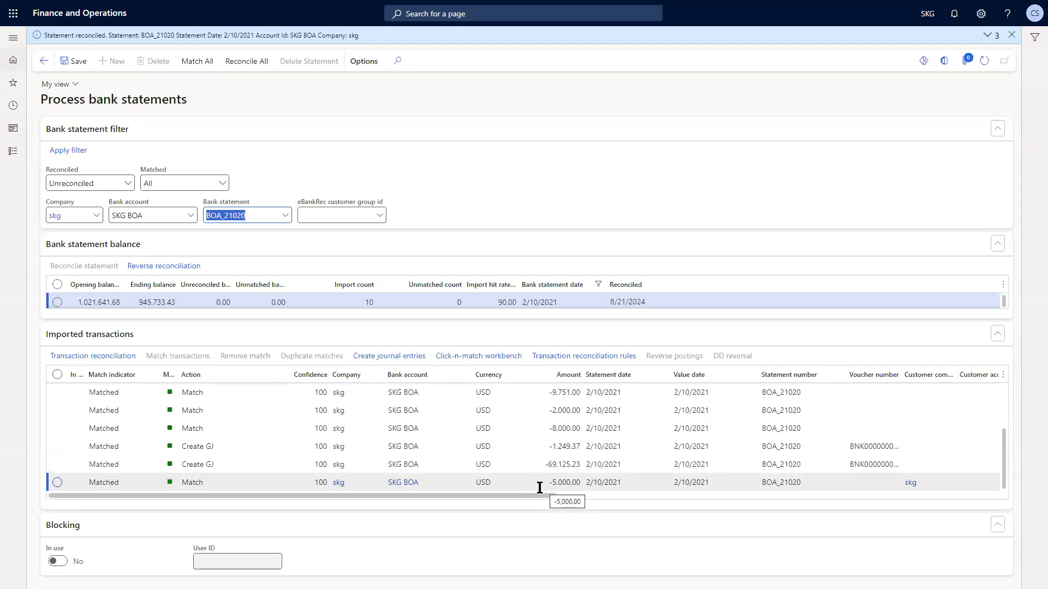
Reverse the reconciliation of bank statement BOA_21020 and remove the match from the -5,000.00 imported transaction.
click(172, 266)
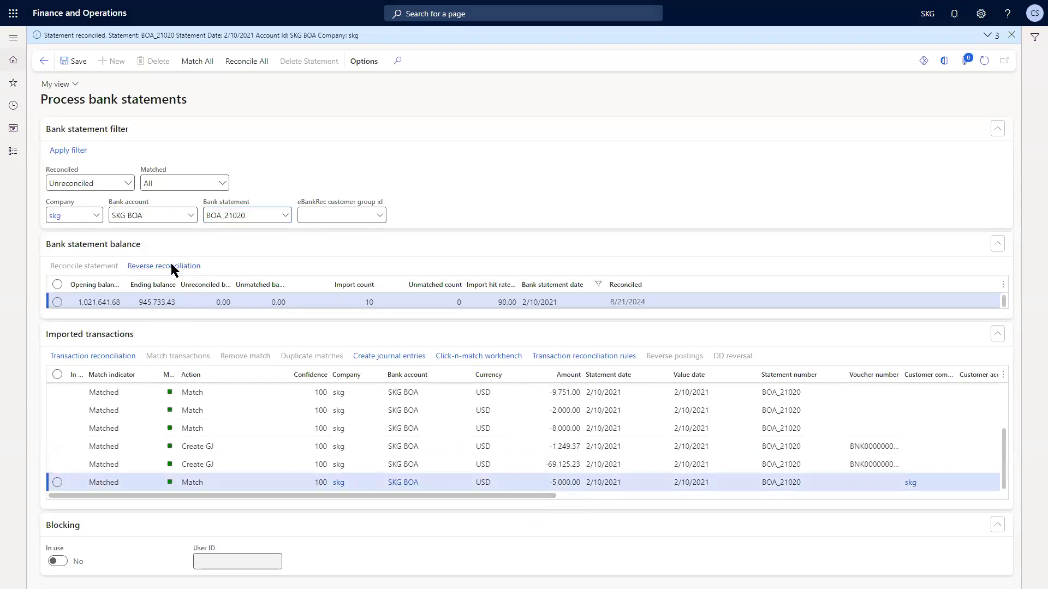
click(593, 279)
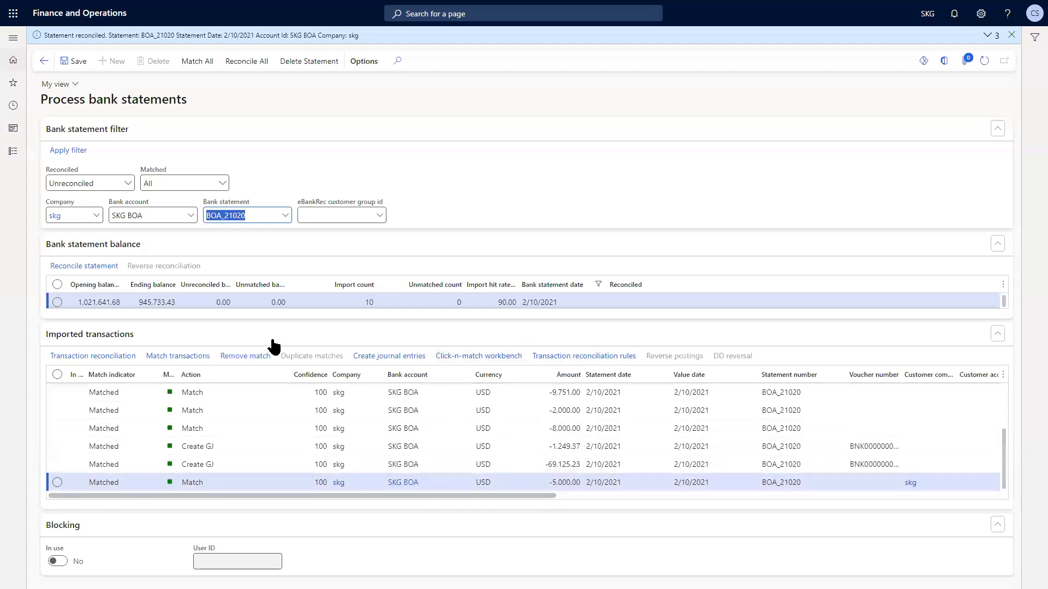
click(234, 356)
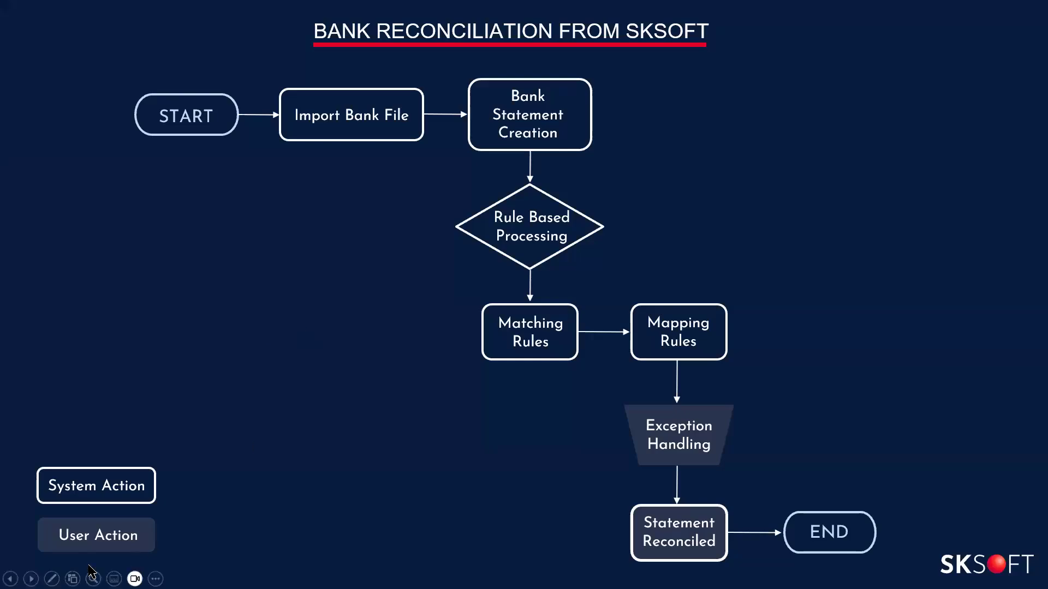
key(Right)
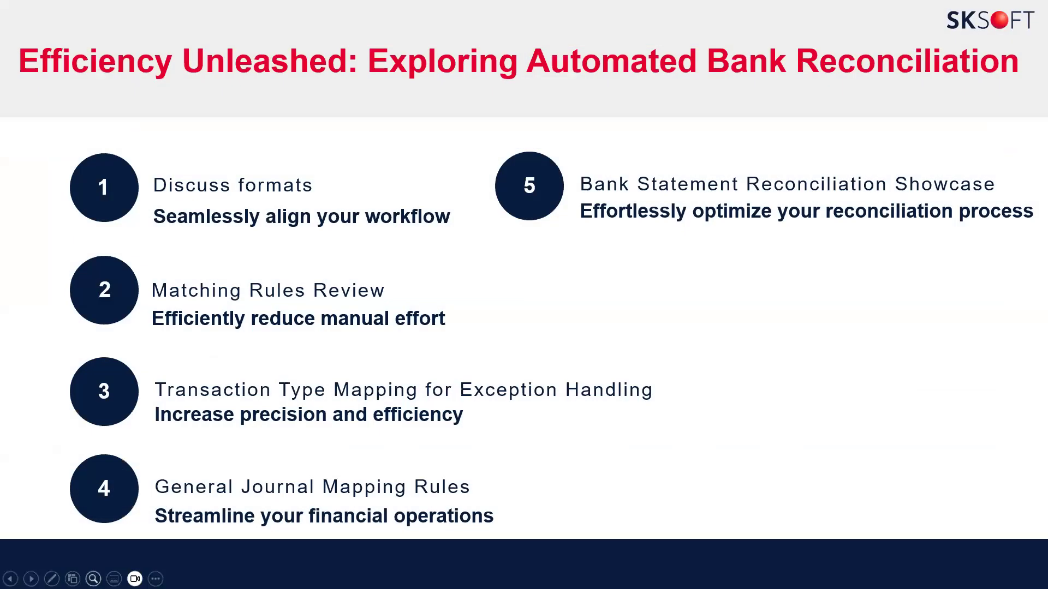